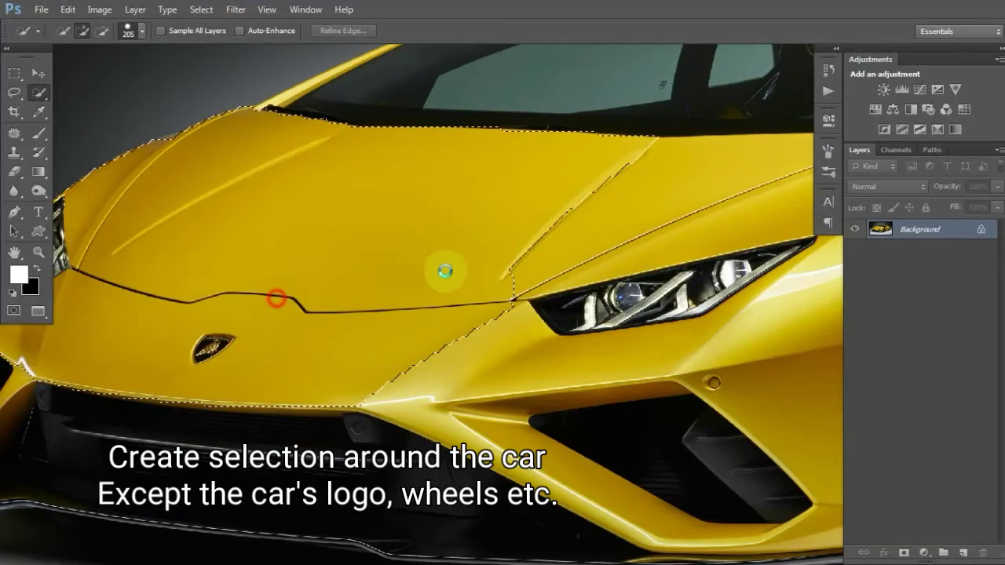
Extend the quick selection over the hood, front bumper and grille area, reducing the brush size to 113 px
left_click_drag(446, 271, 482, 270)
left_click_drag(345, 307, 397, 243)
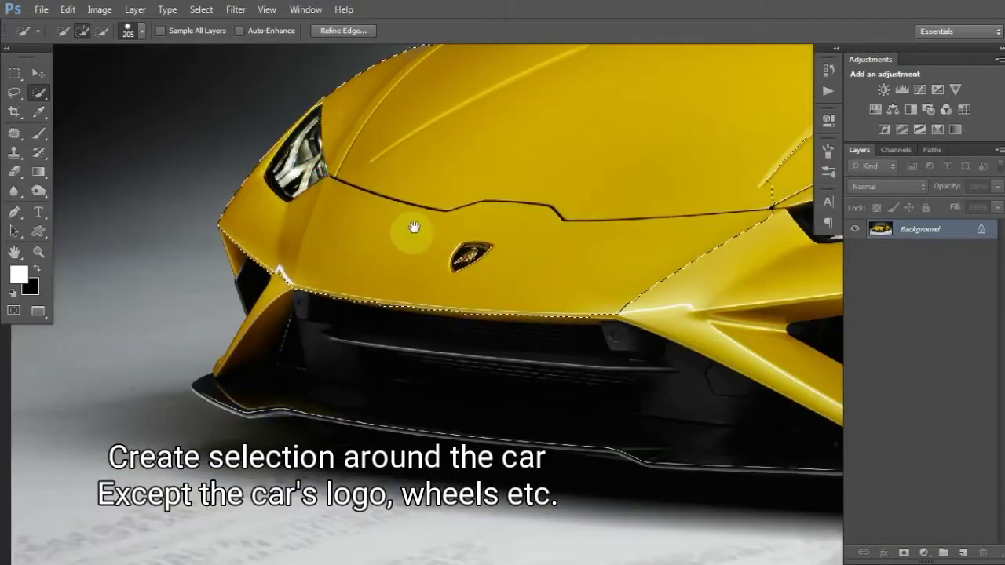
mouse_move(288, 333)
left_mouse_down()
mouse_move(333, 286)
mouse_move(319, 307)
mouse_move(304, 201)
left_mouse_up()
right_click(332, 285, "alt")
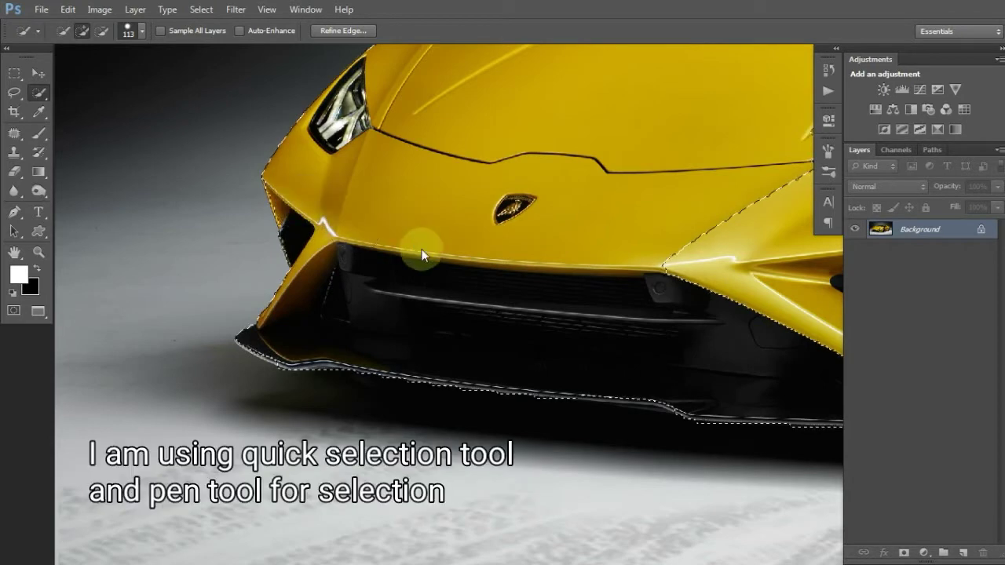
mouse_move(407, 235)
left_mouse_down()
mouse_move(458, 280)
mouse_move(579, 241)
left_mouse_up()
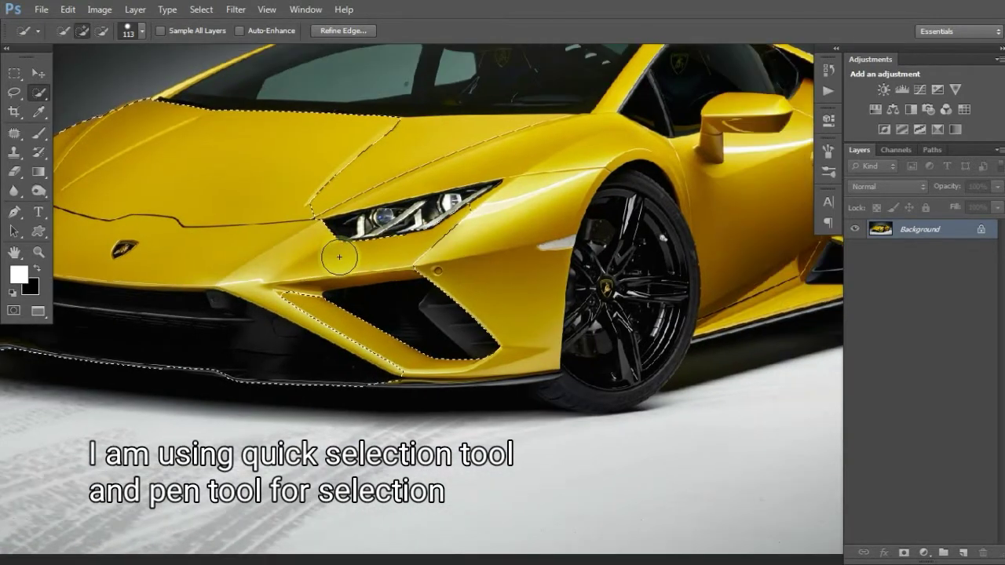
Add the bumper side below the headlight and the front fender around the wheel arch to the quick selection
left_click_drag(337, 256, 436, 264)
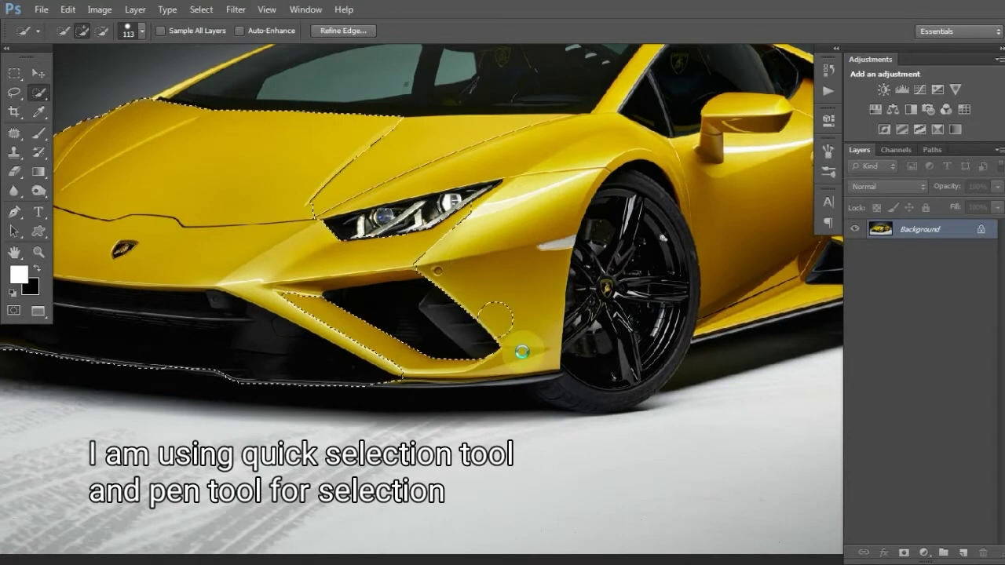
left_click_drag(523, 353, 543, 274)
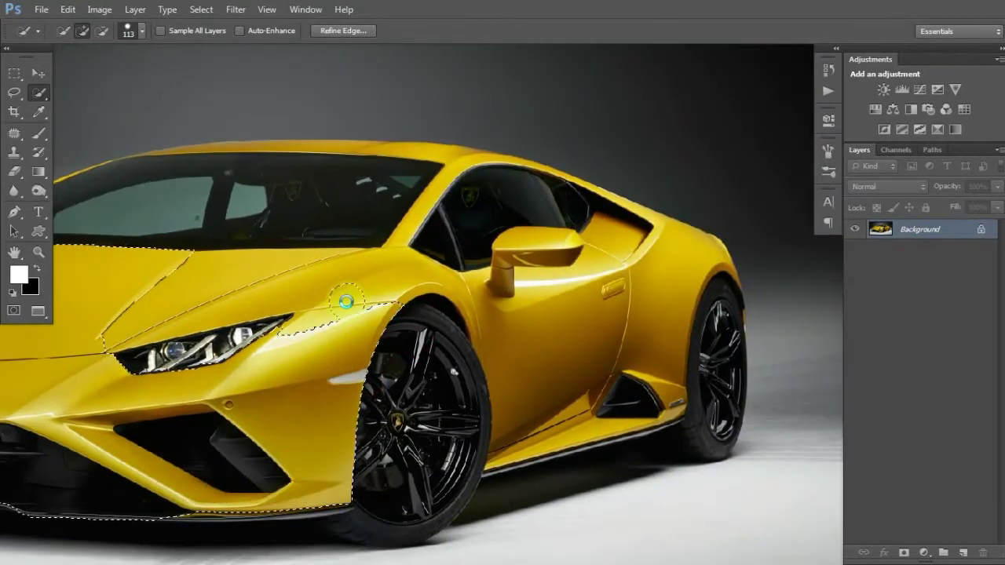
left_click_drag(345, 302, 436, 270)
left_click_drag(443, 268, 280, 274)
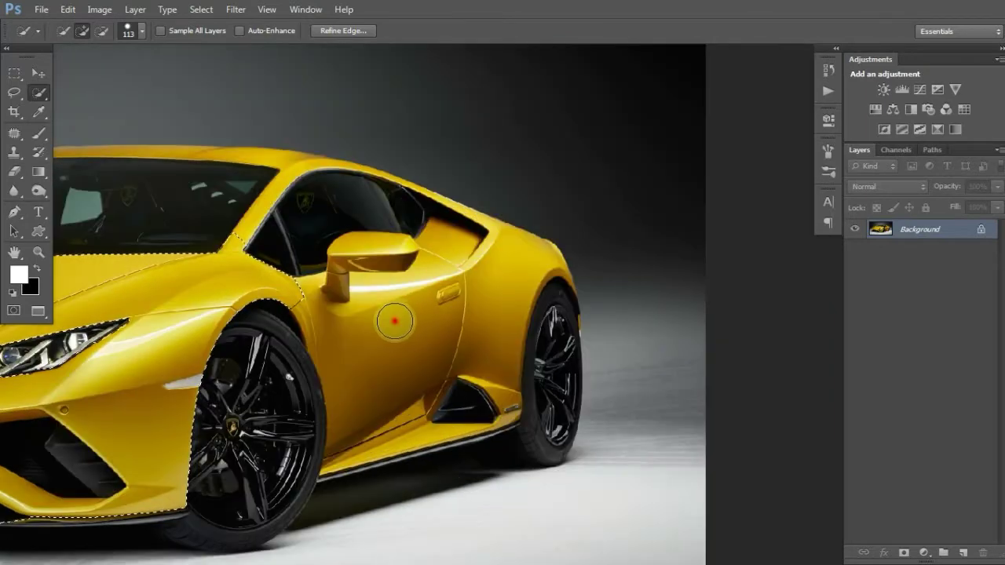
Add the door, side mirror and rear body panels to the quick selection, enlarging the brush to 218 px
left_click_drag(388, 316, 404, 317)
right_click(399, 317, "alt")
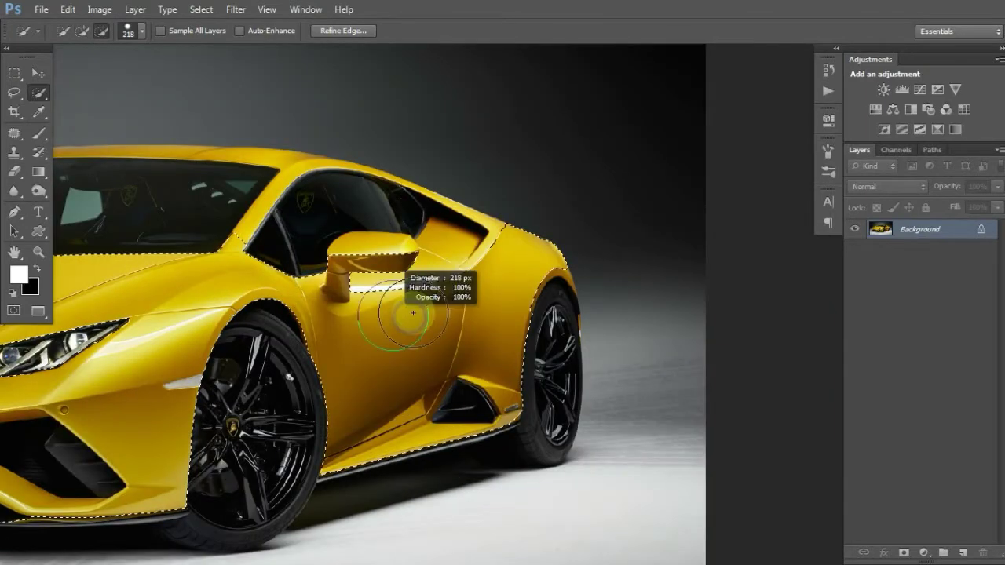
left_click(421, 282)
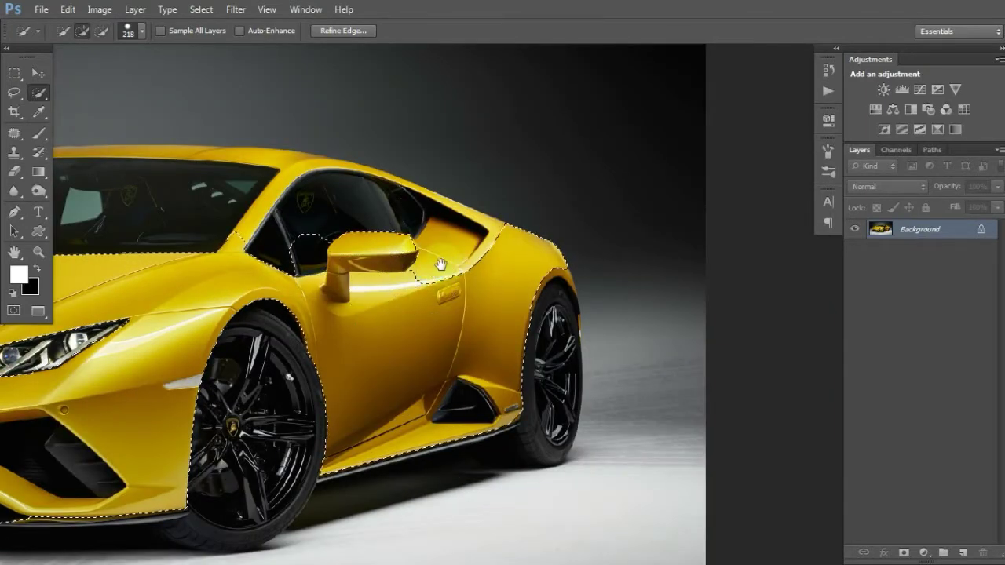
left_click_drag(444, 264, 339, 229)
Refine the quick selection around the rear wheel arch, using progressively smaller brushes of 77, 48 and 16 px
scroll(435, 253, "up", 2)
right_click(409, 255, "alt")
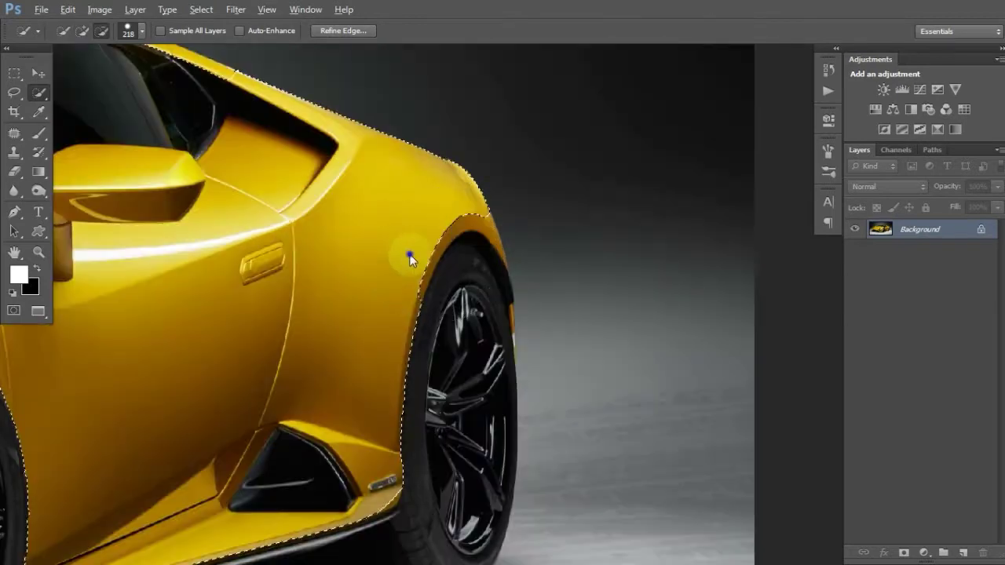
left_click(407, 263)
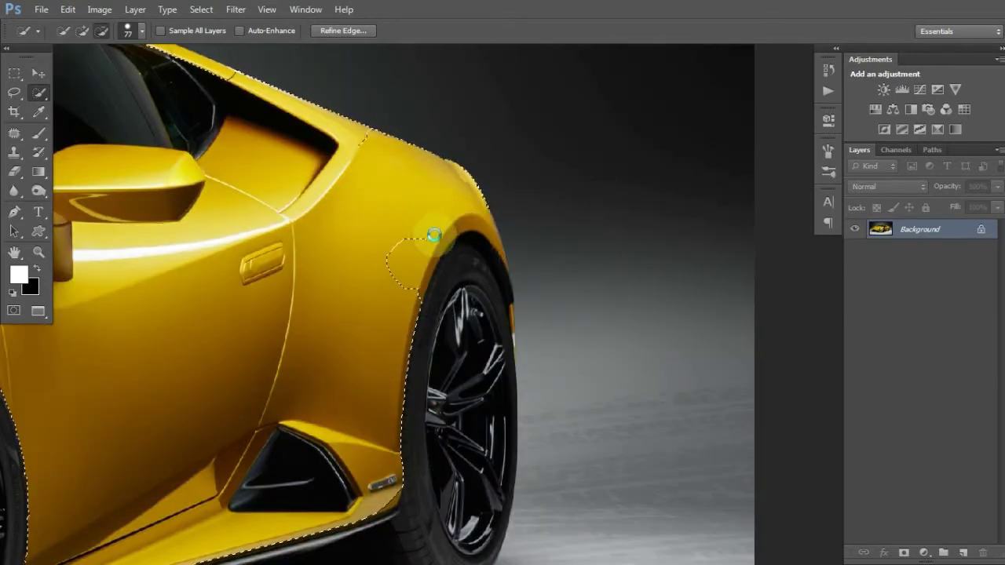
scroll(435, 235, "up", 2)
right_click(433, 235, "alt")
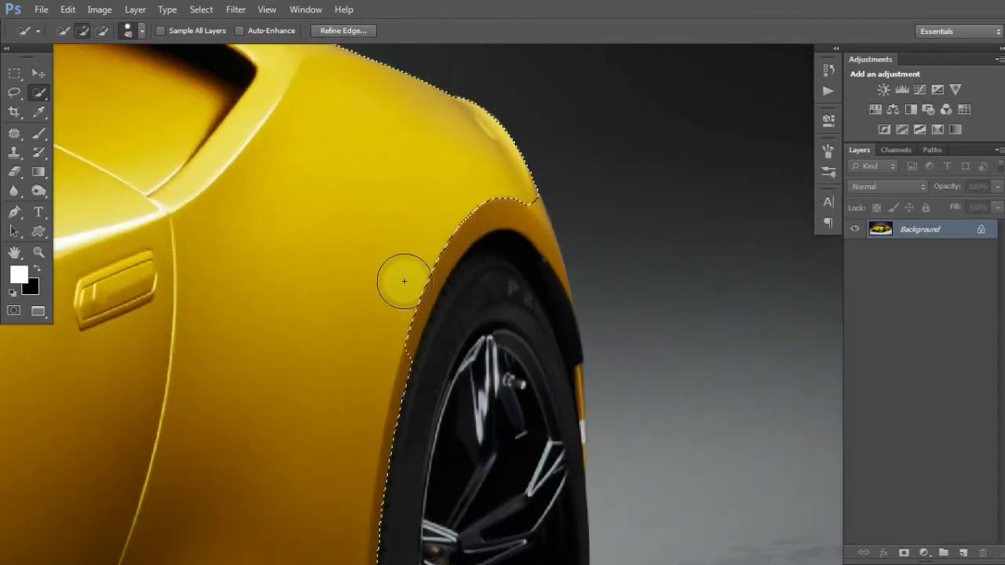
mouse_move(420, 260)
left_mouse_down()
mouse_move(424, 246)
mouse_move(323, 206)
left_mouse_up()
right_click(409, 278, "alt")
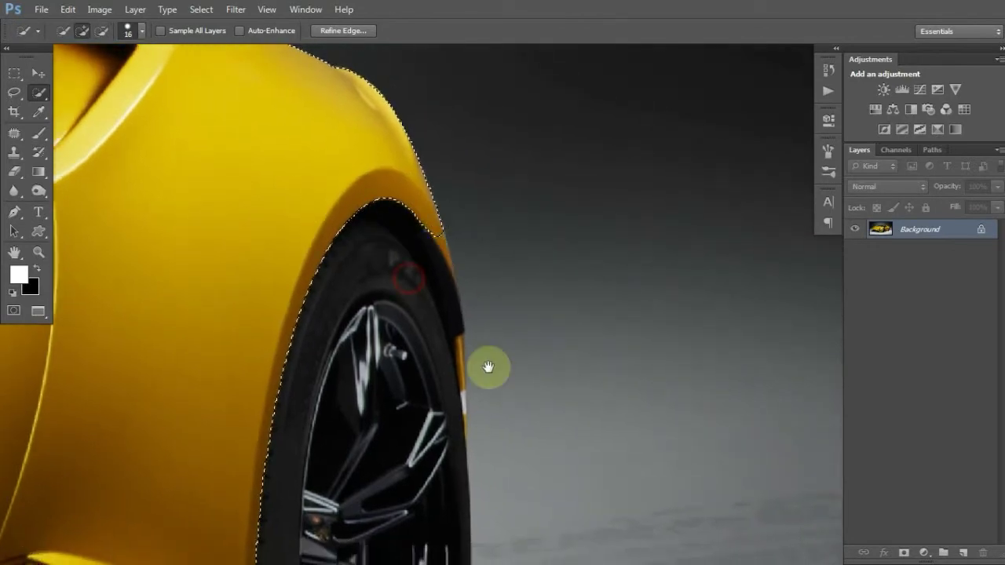
Add the yellow roof rail above the side window to the selection with the 16 px quick selection brush
left_click_drag(489, 368, 597, 503)
left_click_drag(361, 234, 644, 304)
left_click_drag(353, 206, 666, 300)
left_click(528, 198)
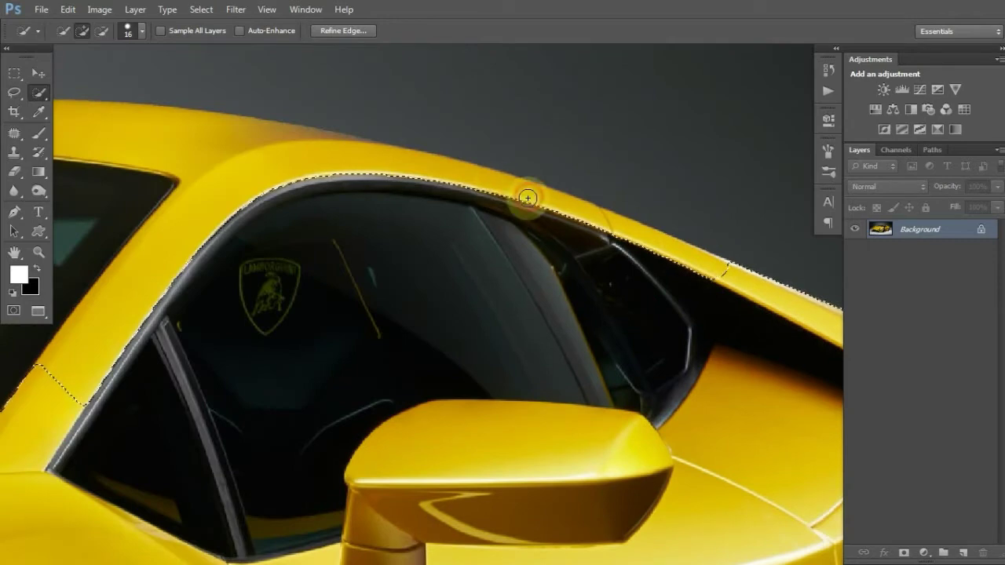
left_click_drag(527, 198, 434, 217)
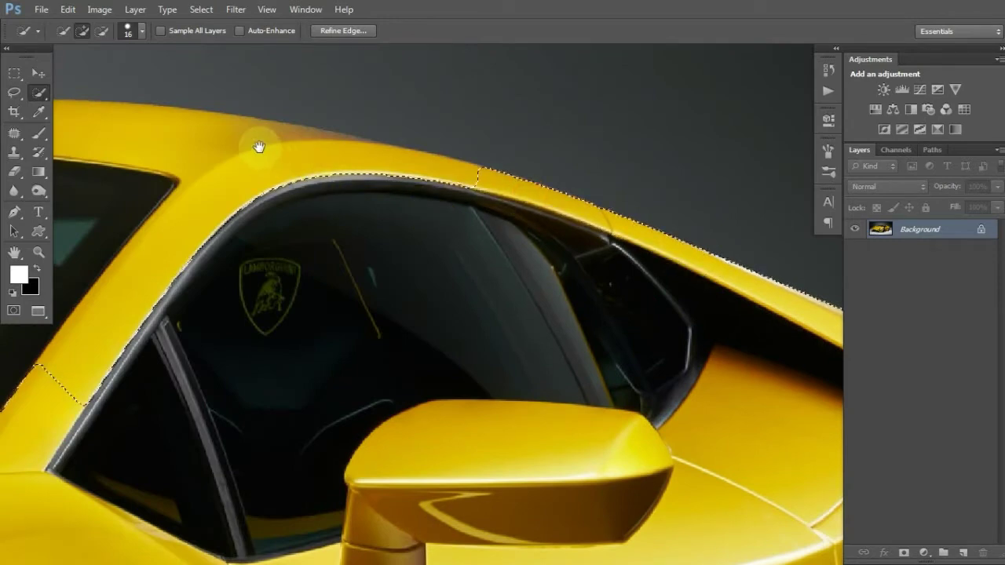
Add the windshield pillar nearest the side window and the adjoining roof to the selection with a 34 px brush
left_click_drag(260, 147, 442, 139)
right_click(442, 139, "alt")
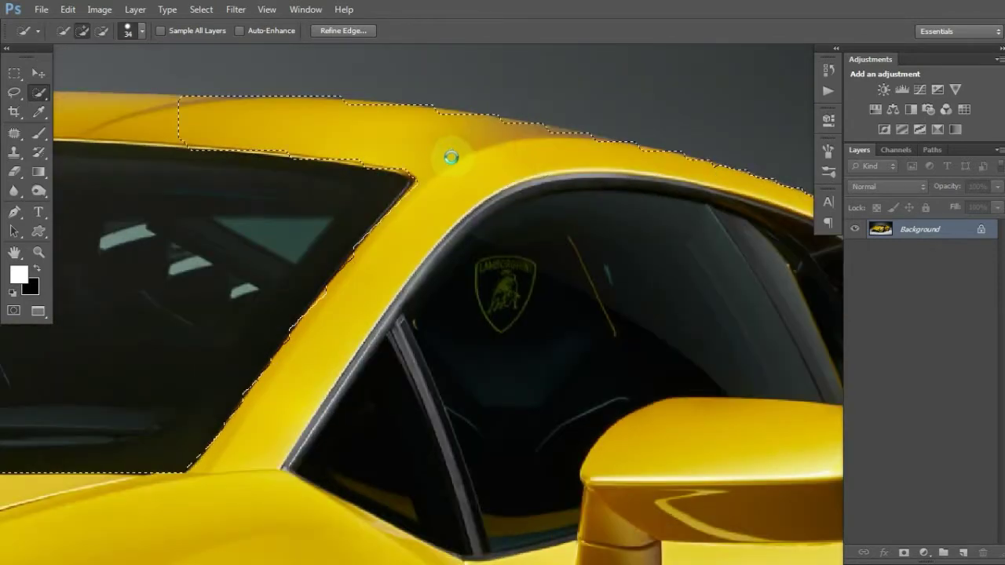
left_click_drag(317, 141, 751, 163)
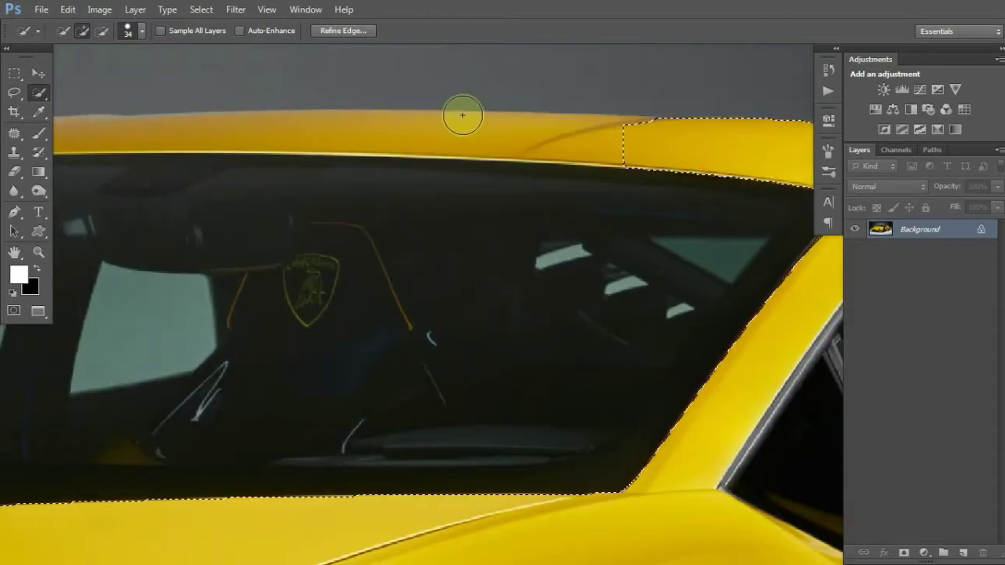
left_click(452, 134)
mouse_move(452, 133)
left_mouse_down()
mouse_move(409, 146)
mouse_move(379, 139)
left_mouse_up()
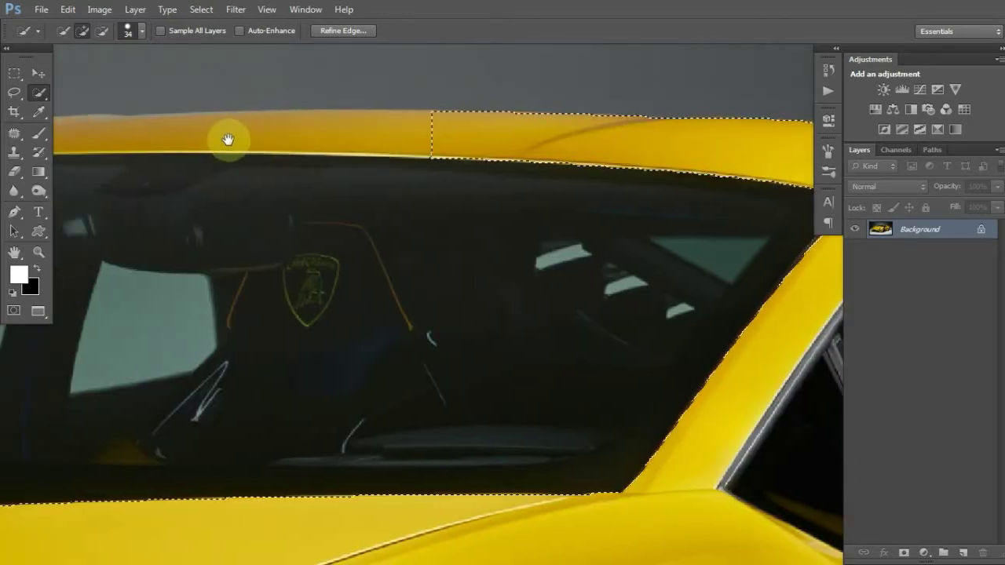
Extend the selection along the narrowing far end of the roof strip with a 17 px brush
left_click_drag(227, 139, 751, 141)
right_click(539, 136, "alt")
left_click_drag(500, 144, 552, 139)
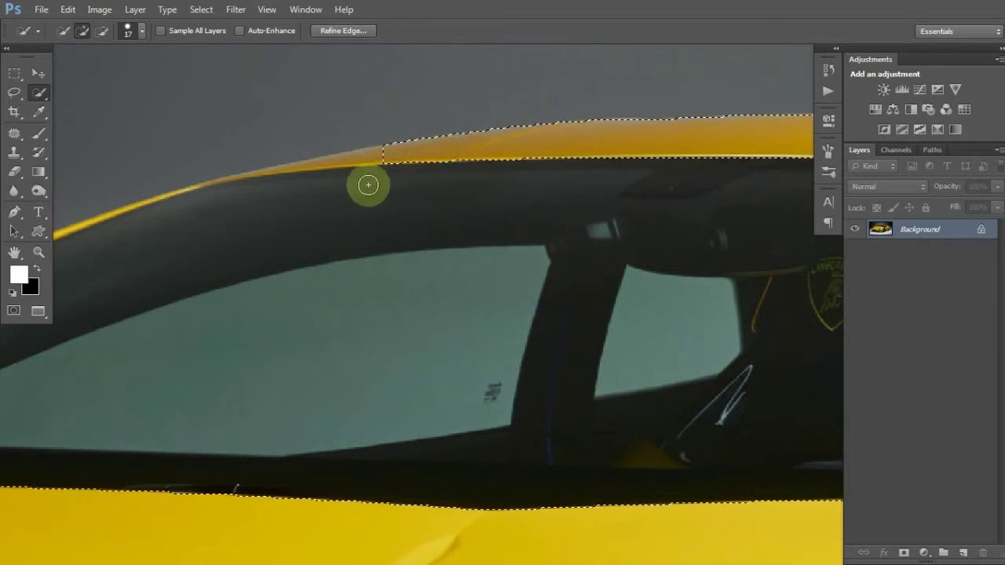
Add the base of the far windshield pillar and the outer edge of the far fender to the selection
left_click_drag(313, 199, 720, 64)
left_click_drag(369, 157, 640, 35)
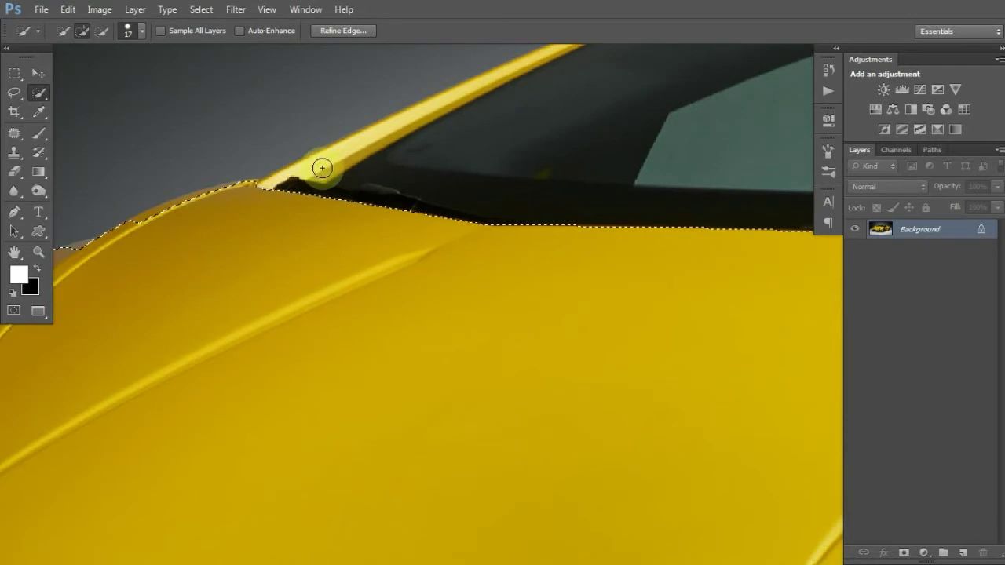
left_click_drag(254, 209, 570, 186)
left_click_drag(351, 249, 289, 310)
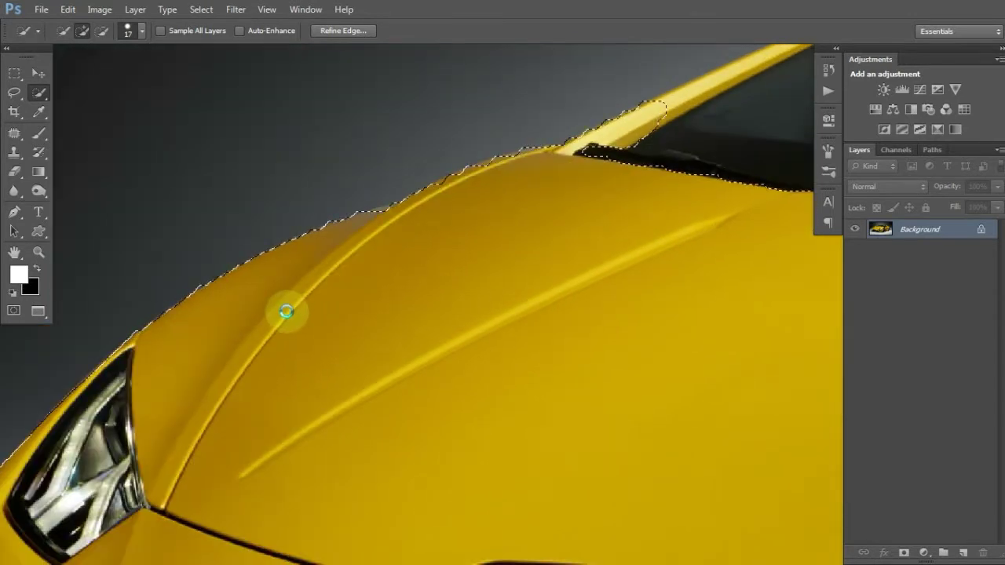
Start a Pen tool path at the far fender's outer edge and continue it to the base of the far windshield pillar
scroll(428, 256, "down", 3)
left_click_drag(385, 273, 215, 413)
scroll(215, 400, "up", 3)
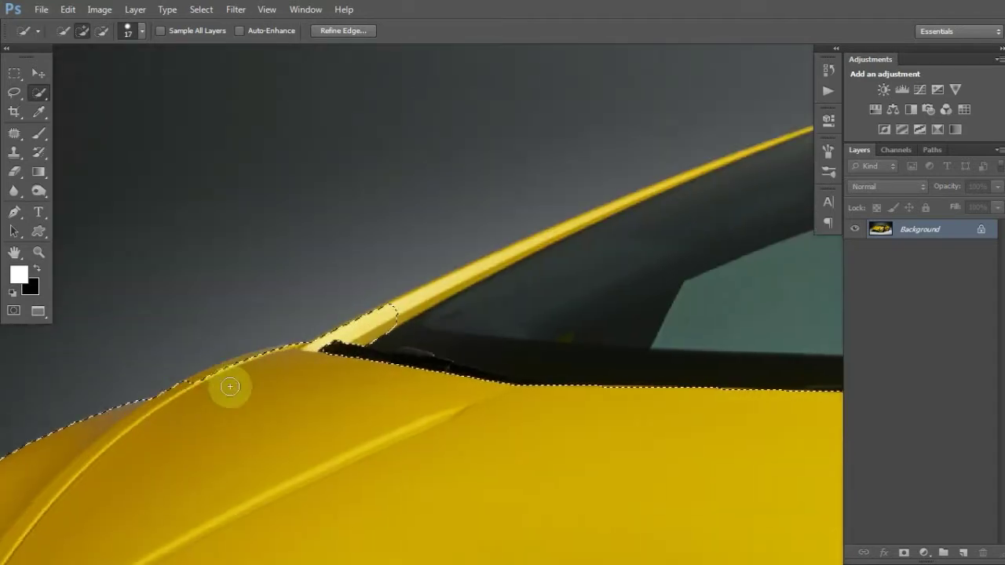
key("p")
left_click(156, 398)
left_click_drag(304, 343, 355, 347)
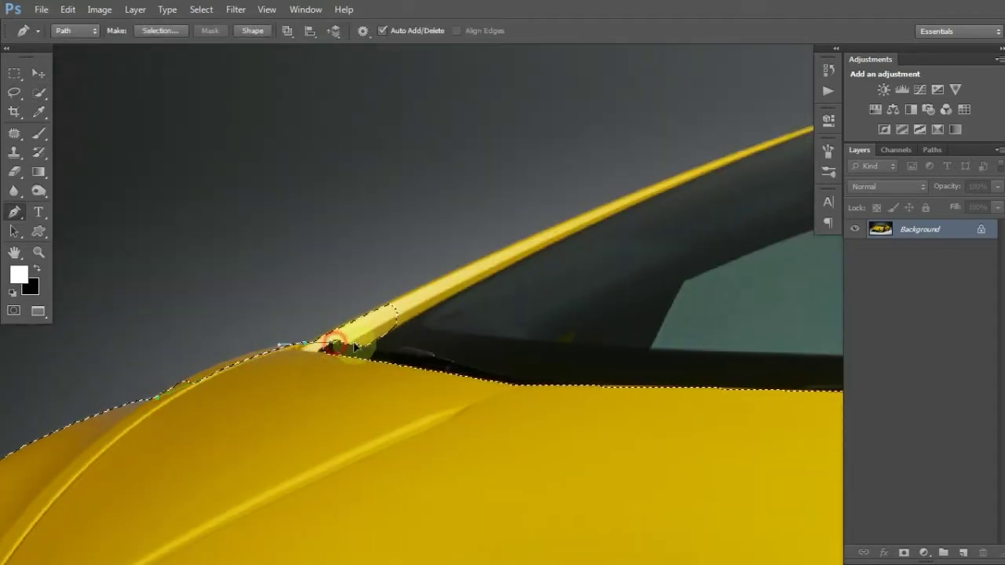
Trace the pen path up the outer edge of the far windshield pillar and onto the roof's upper edge
left_click_drag(585, 190, 395, 262)
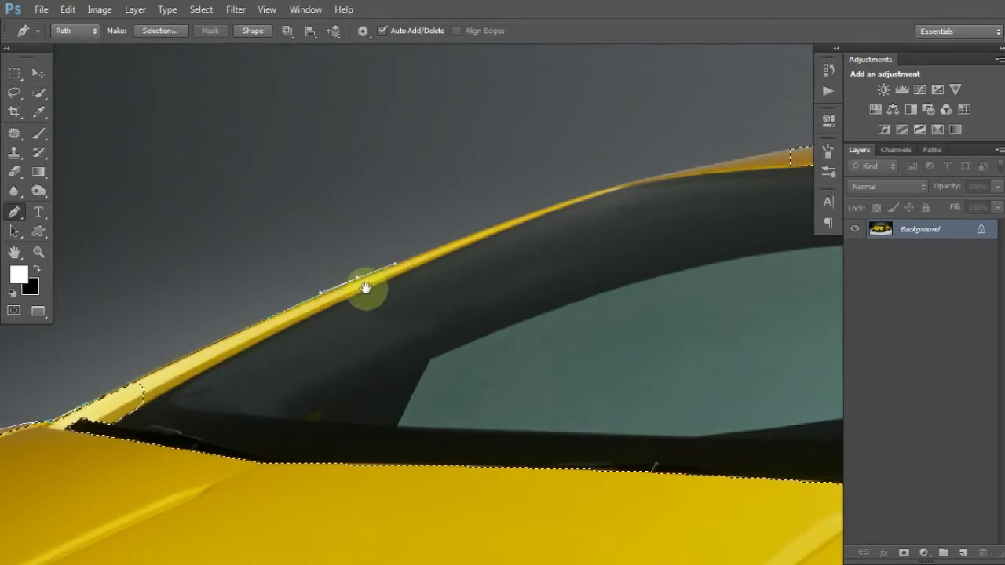
scroll(365, 288, "up", 4)
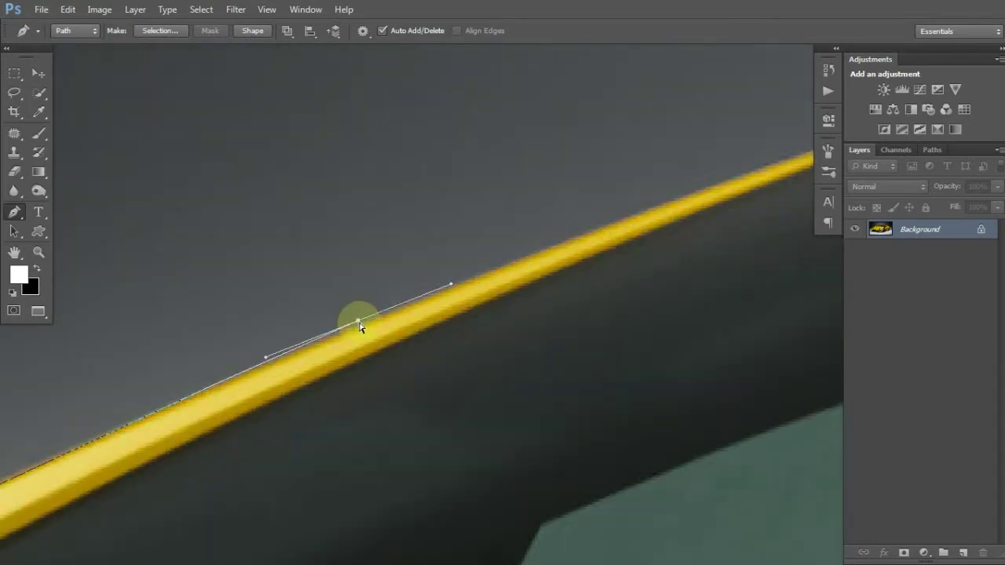
left_click_drag(520, 275, 259, 342)
scroll(236, 296, "down", 2)
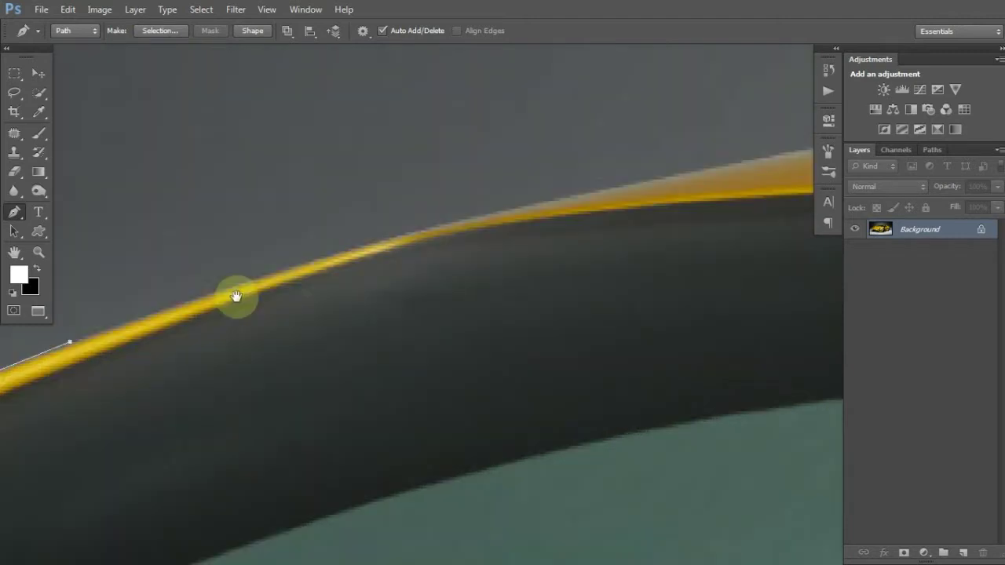
left_click_drag(619, 184, 823, 155)
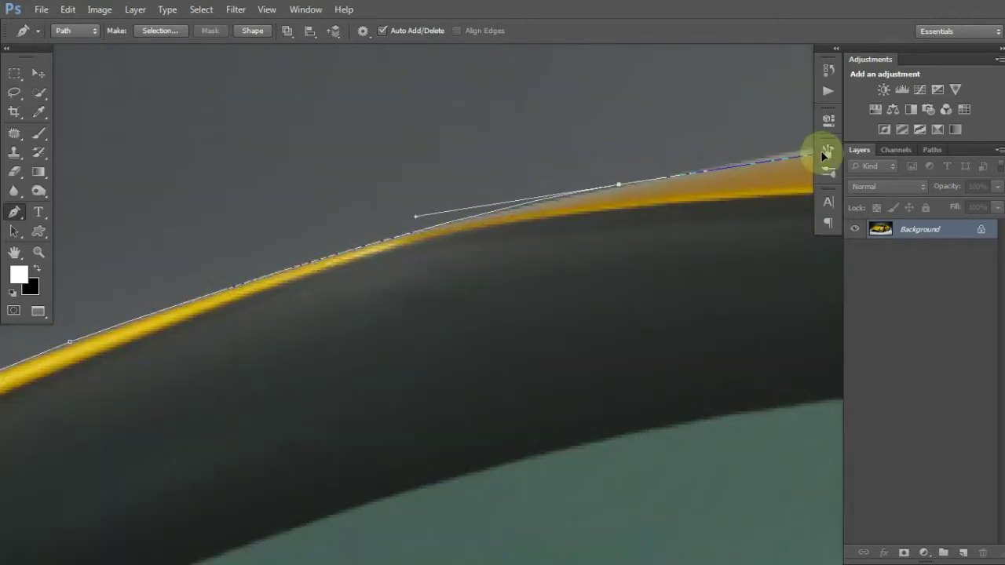
key("ctrl+z")
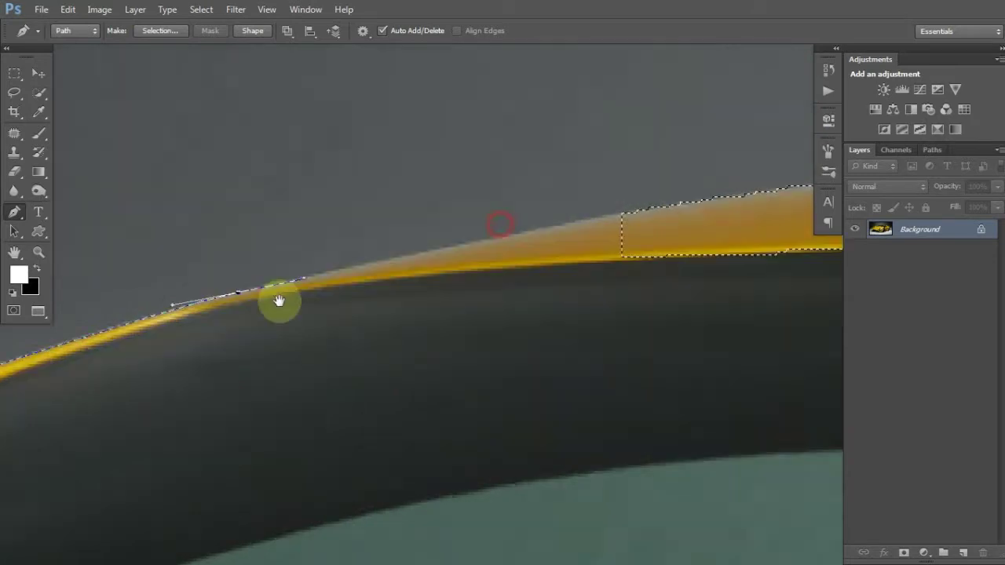
scroll(354, 275, "up", 2)
left_click(507, 256)
Turn the path inside the selected roof area and trace it back along the roof strip's lower edge
left_click_drag(569, 250, 680, 302)
left_click(598, 307)
left_click_drag(308, 323, 425, 295)
left_click(416, 295)
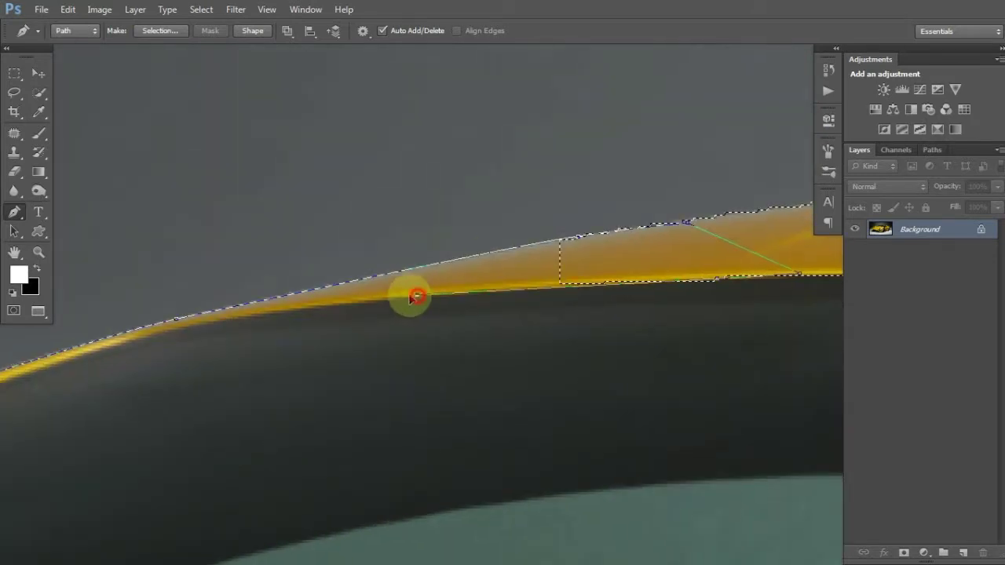
left_click(310, 307)
left_click_drag(311, 282, 572, 209)
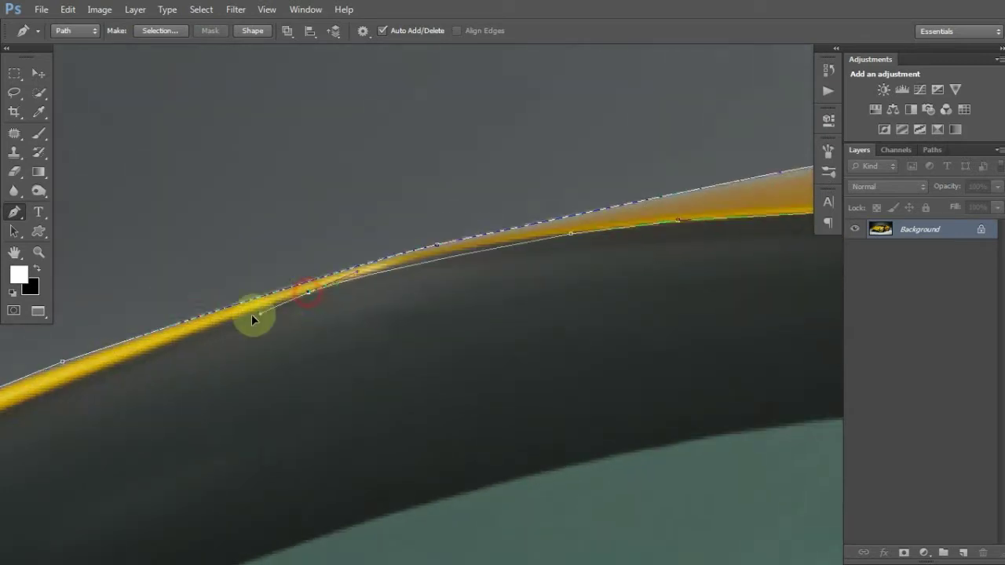
Continue the pen path down the inner edge of the far windshield pillar, along the glass
left_click_drag(121, 357, 488, 203)
left_click(372, 261)
left_click_drag(292, 286, 586, 160)
left_click_drag(275, 317, 471, 225)
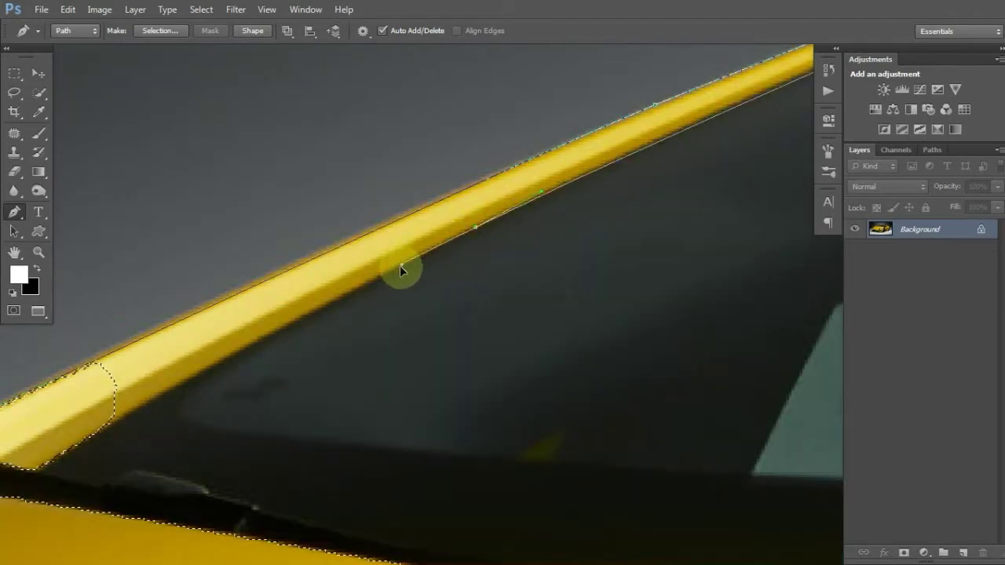
left_click_drag(399, 275, 566, 164)
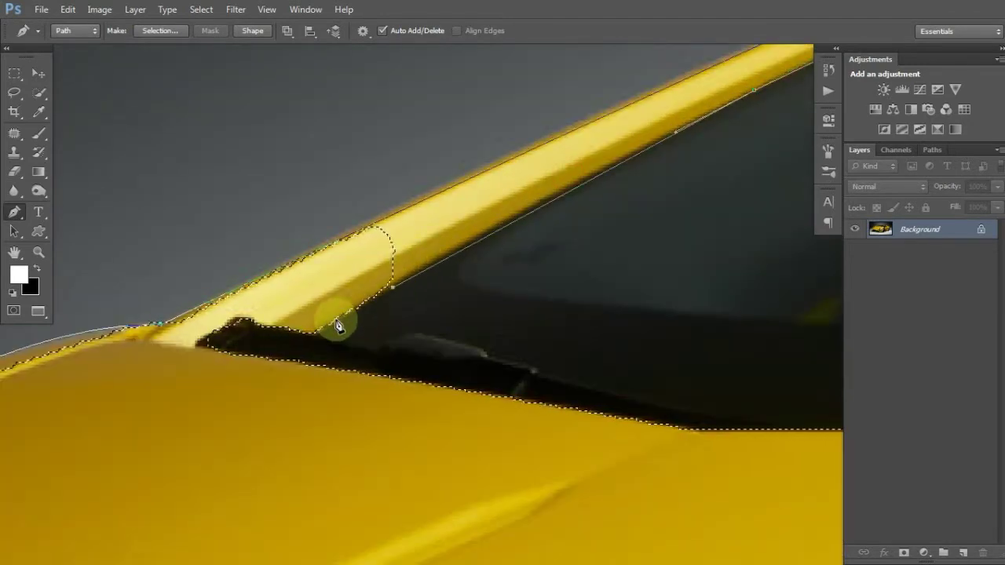
Route the path through the selected pillar base and across the hood back to the far fender's edge
left_click(302, 328)
left_click(208, 327)
left_click_drag(208, 343, 546, 206)
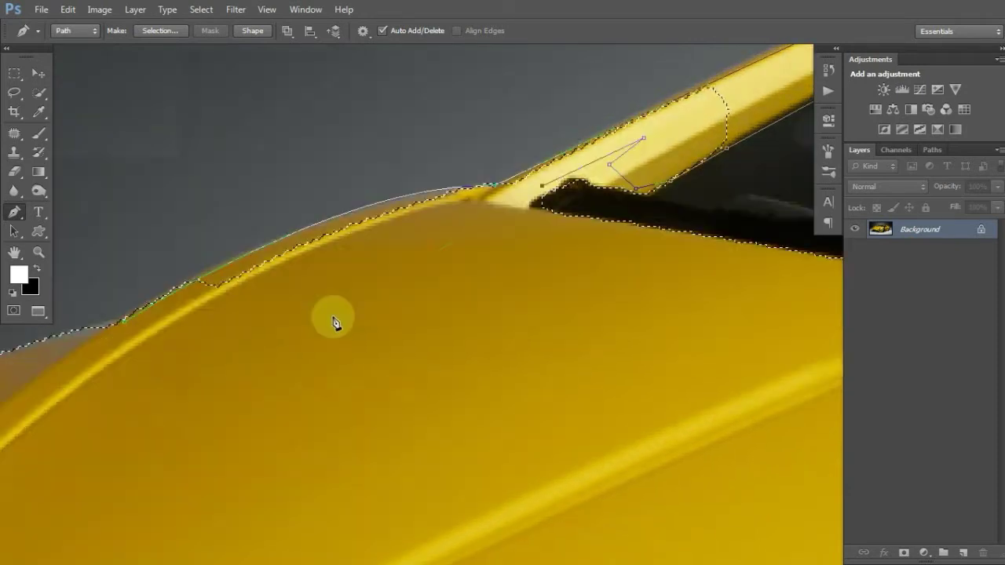
left_click(334, 317)
left_click(151, 348)
left_click(67, 336)
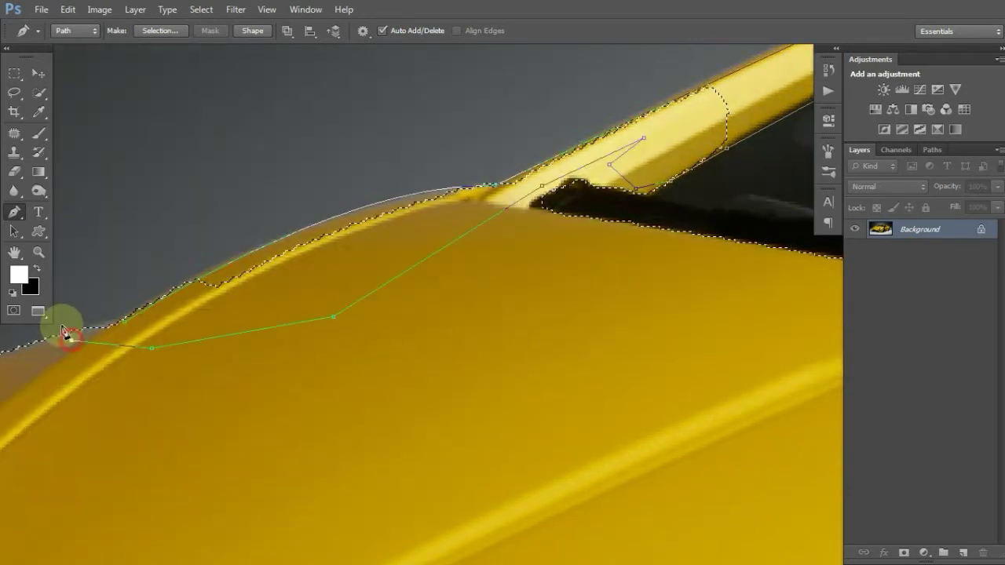
Move the path's starting anchor along the far fender's outer edge and close the path there
left_click(127, 321)
left_click_drag(127, 321, 168, 293)
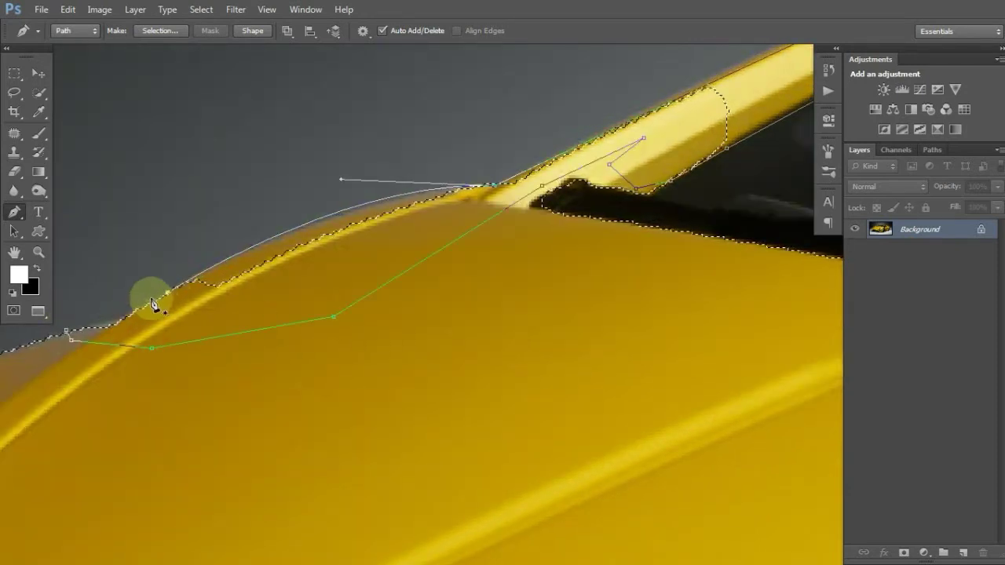
left_click(117, 321)
left_click(172, 290)
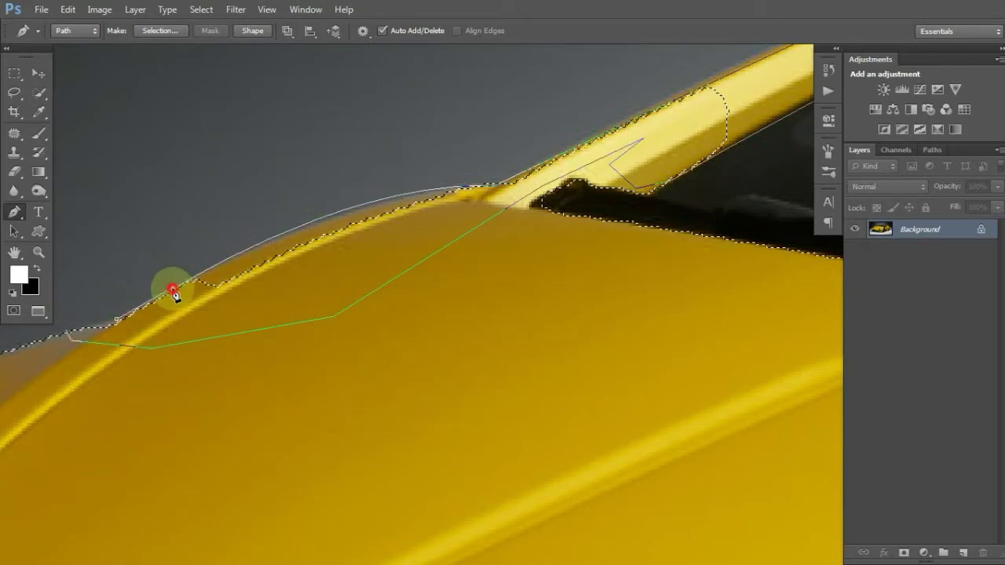
Convert the closed path along the far fender and windshield pillar into a selection, adding it to the existing one
left_click(169, 33)
left_click(456, 240)
key("Return")
Subtract the Lamborghini badge on the front hood from the selection with a 14 px Quick Selection brush, following its outer rim
scroll(446, 236, "down", 4)
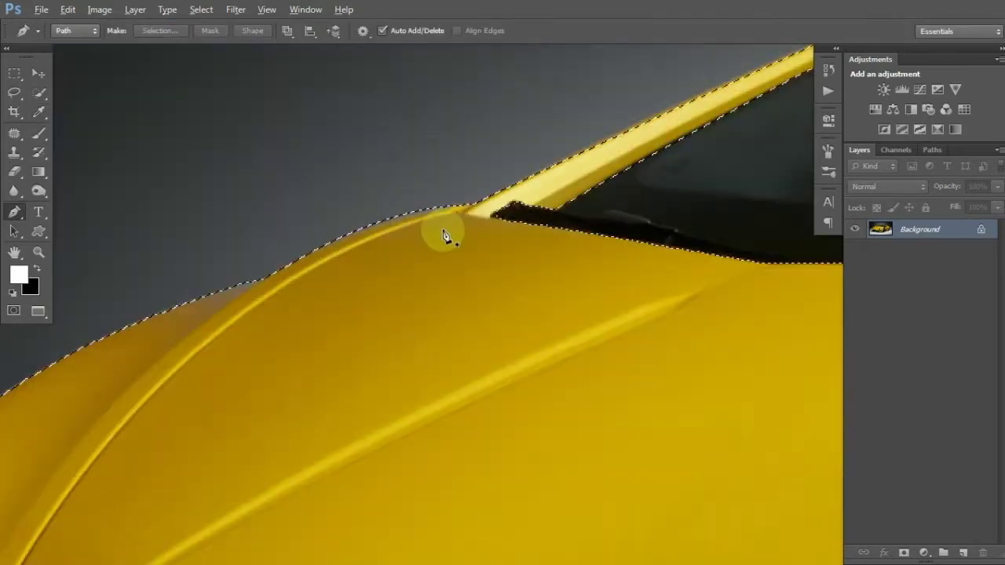
left_click_drag(301, 330, 434, 234)
scroll(359, 276, "up", 5)
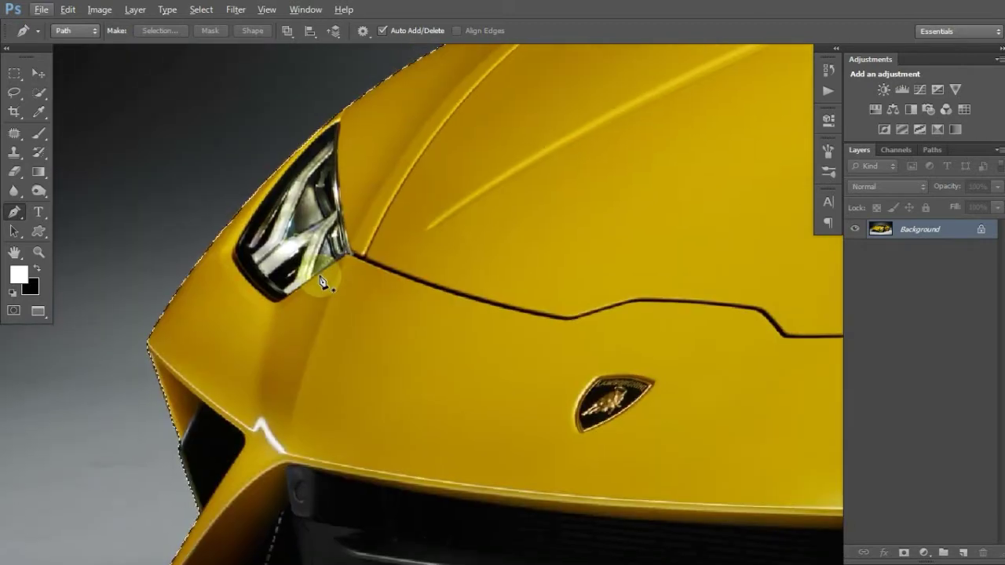
scroll(416, 273, "down", 3)
left_click_drag(416, 274, 19, 143)
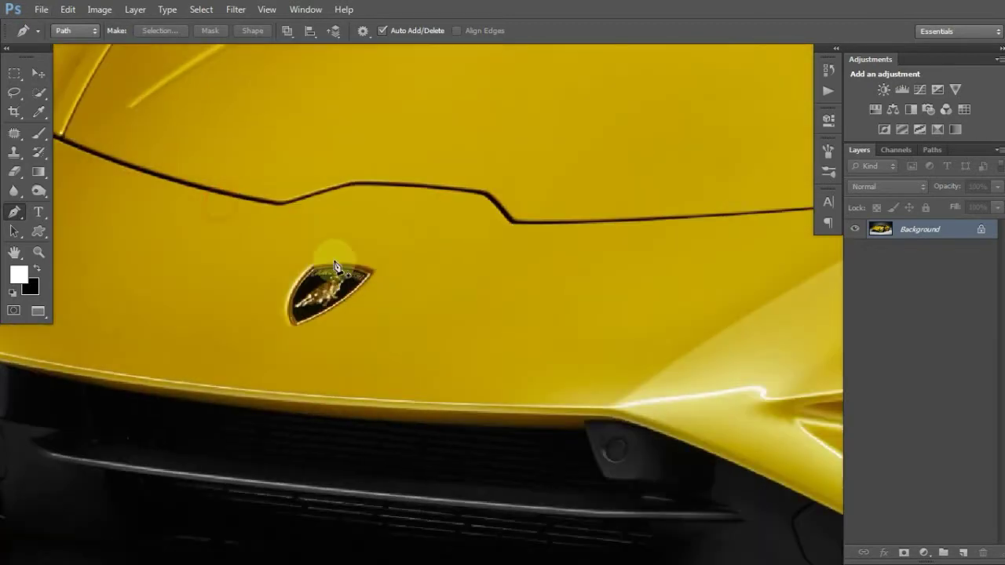
scroll(287, 325, "up", 5)
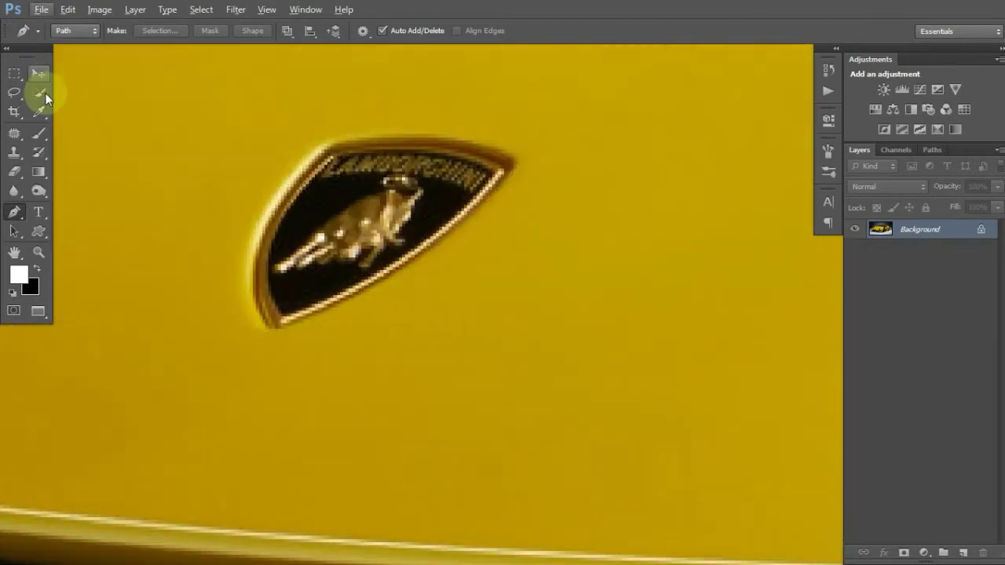
left_click(40, 93)
left_click(101, 31)
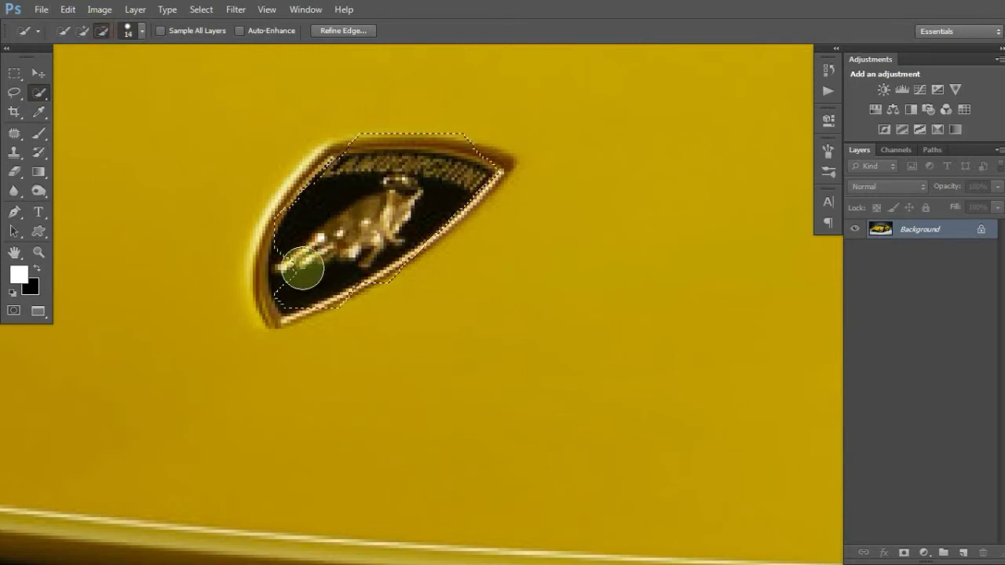
mouse_move(299, 257)
left_mouse_down()
mouse_move(289, 230)
mouse_move(344, 176)
mouse_move(379, 194)
left_mouse_up()
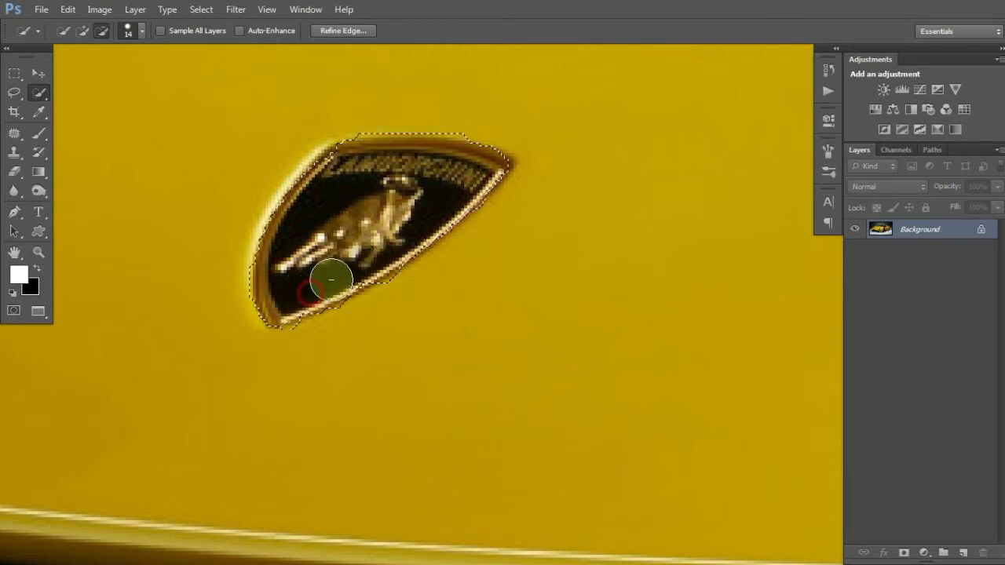
left_click(337, 170)
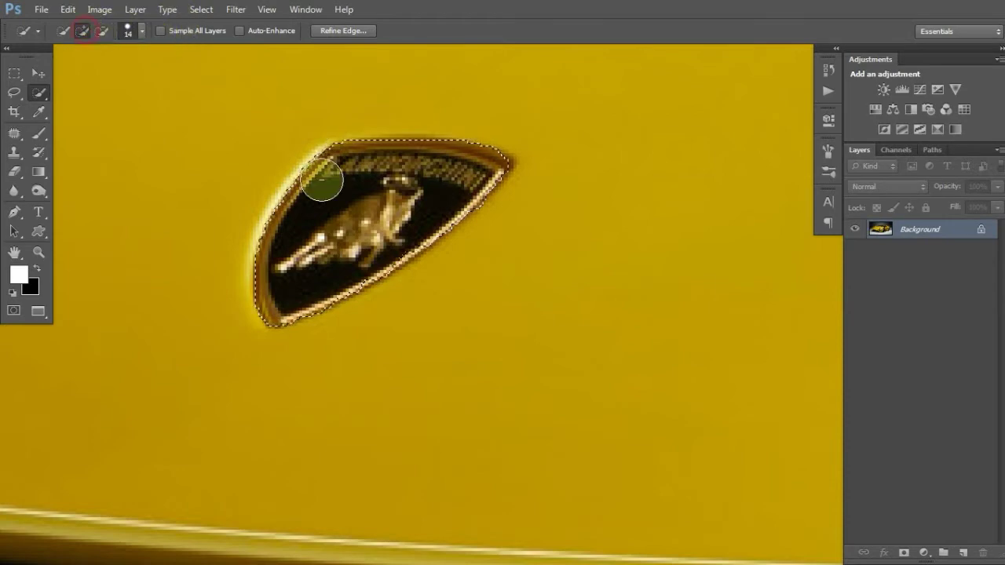
Refine the selection along the near headlight's lower edge with a 31 px Quick Selection brush, keeping the headlight excluded
scroll(343, 211, "down", 3)
scroll(491, 205, "down", 3)
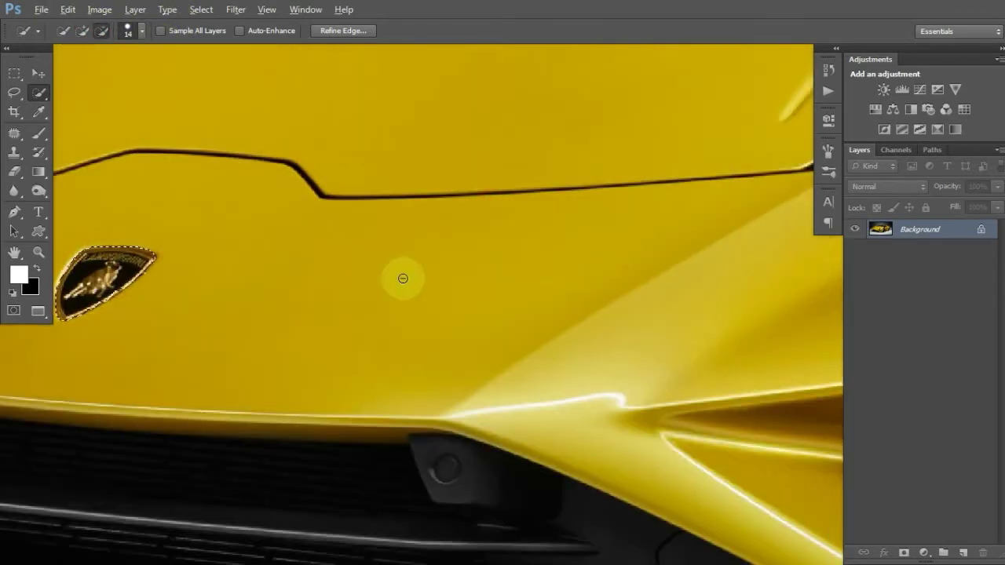
scroll(536, 235, "up", 3)
scroll(556, 208, "down", 3)
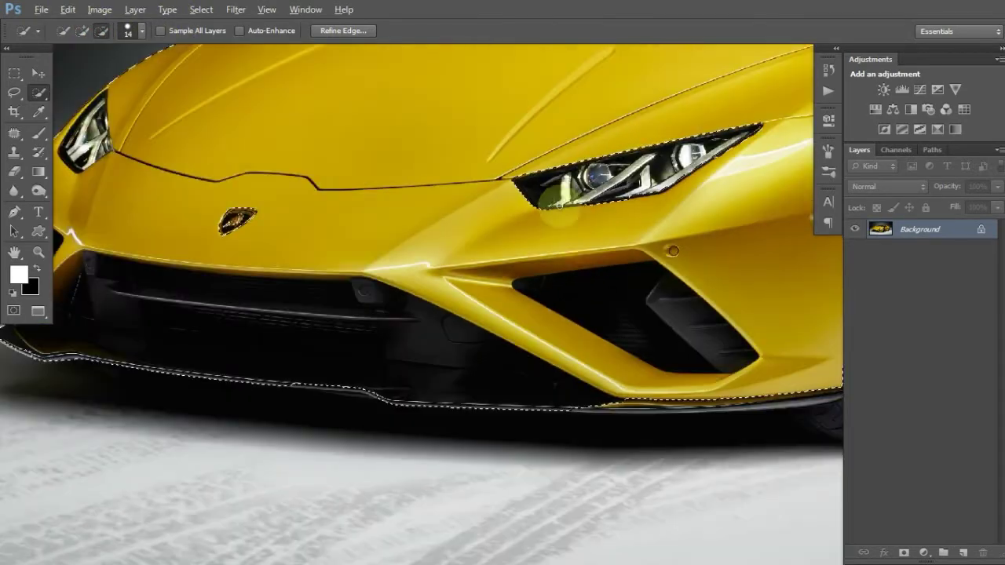
scroll(566, 204, "up", 4)
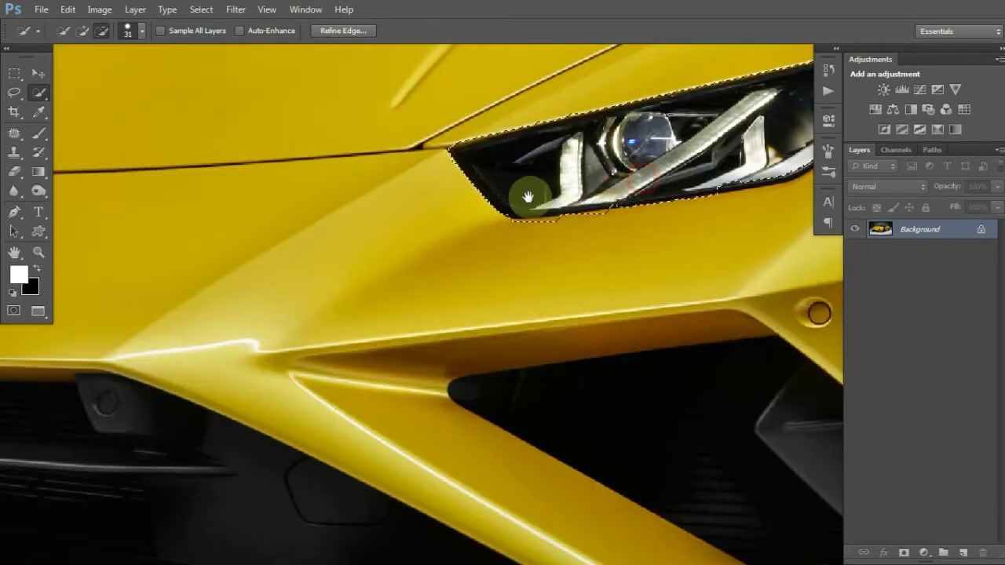
left_click_drag(529, 193, 420, 269)
Trace a pen path from the rear fender down the outer edge of the thin yellow strip behind the rear wheel
scroll(665, 190, "down", 2)
scroll(433, 168, "down", 2)
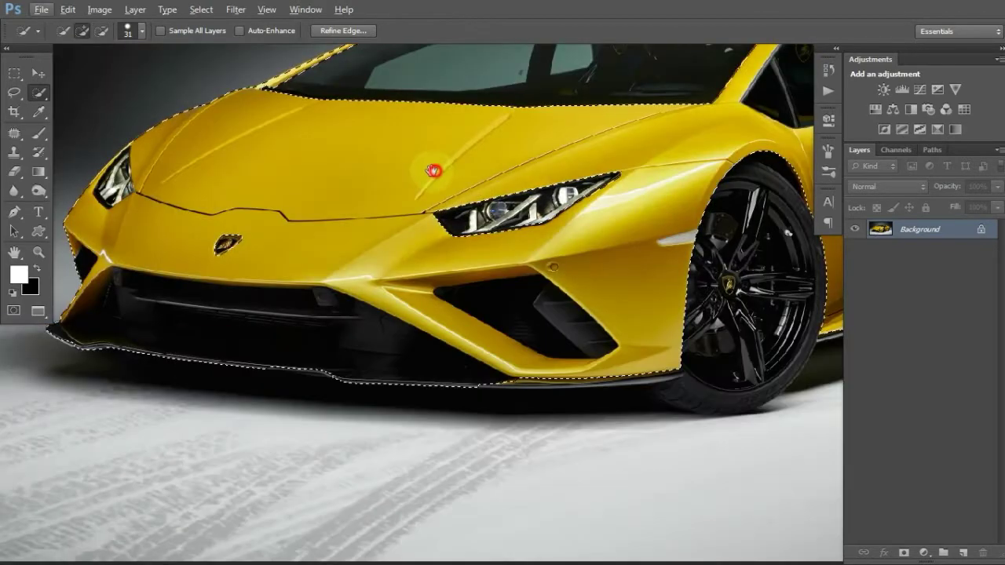
left_click_drag(433, 169, 443, 209)
scroll(625, 199, "up", 2)
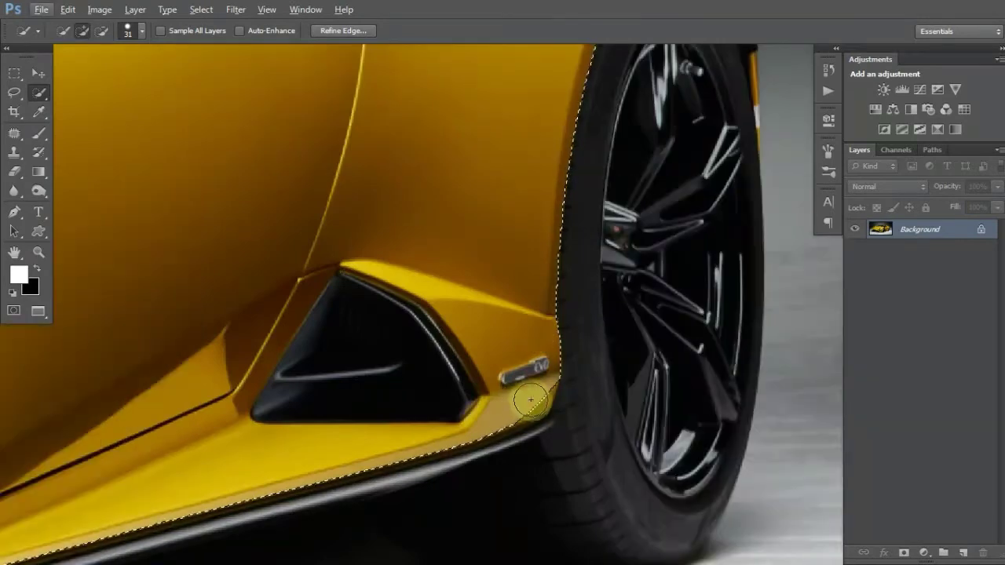
left_click_drag(663, 129, 480, 242)
scroll(480, 242, "up", 4)
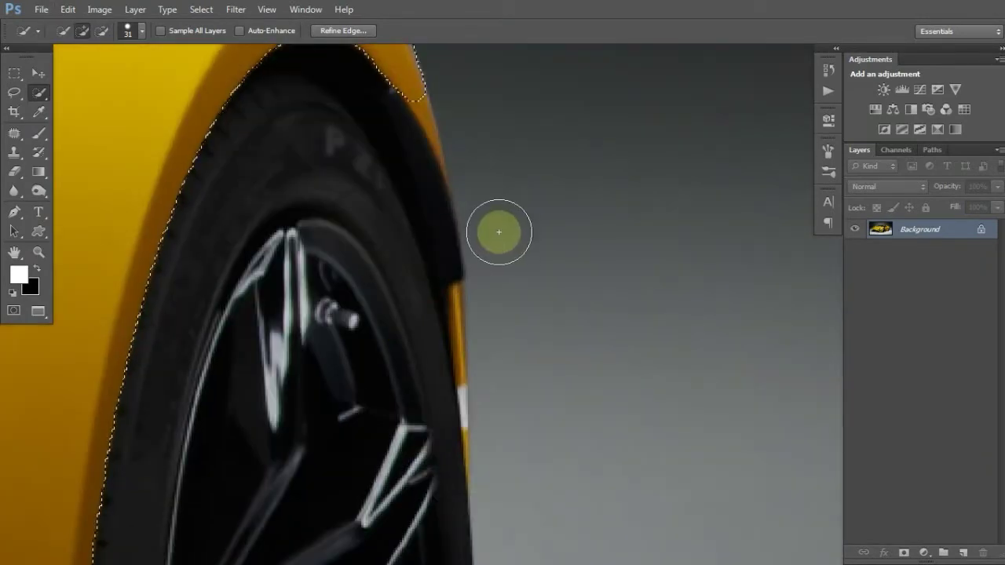
key("p")
left_click(434, 88)
left_click(448, 189)
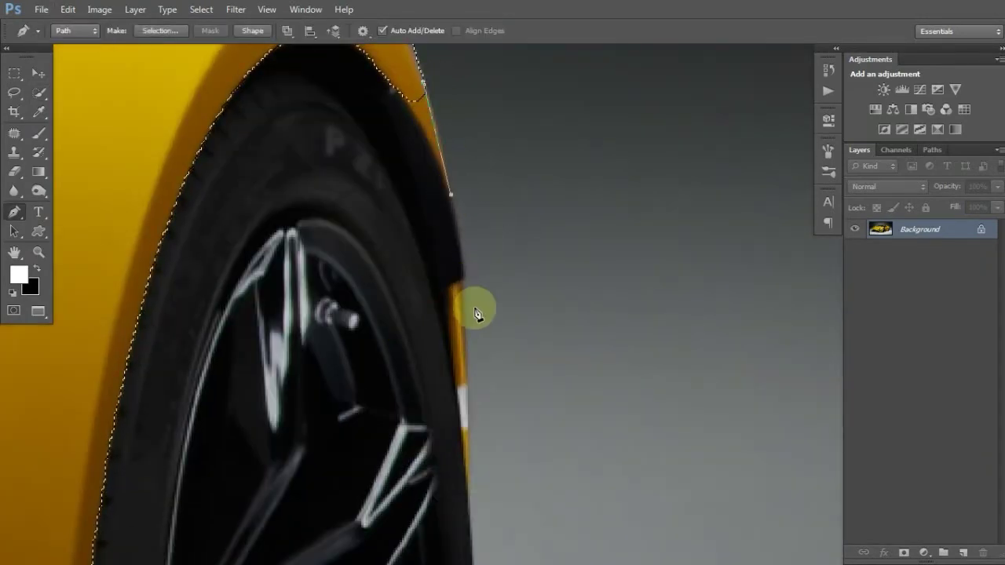
left_click(458, 289)
scroll(471, 354, "down", 2)
left_click(486, 394)
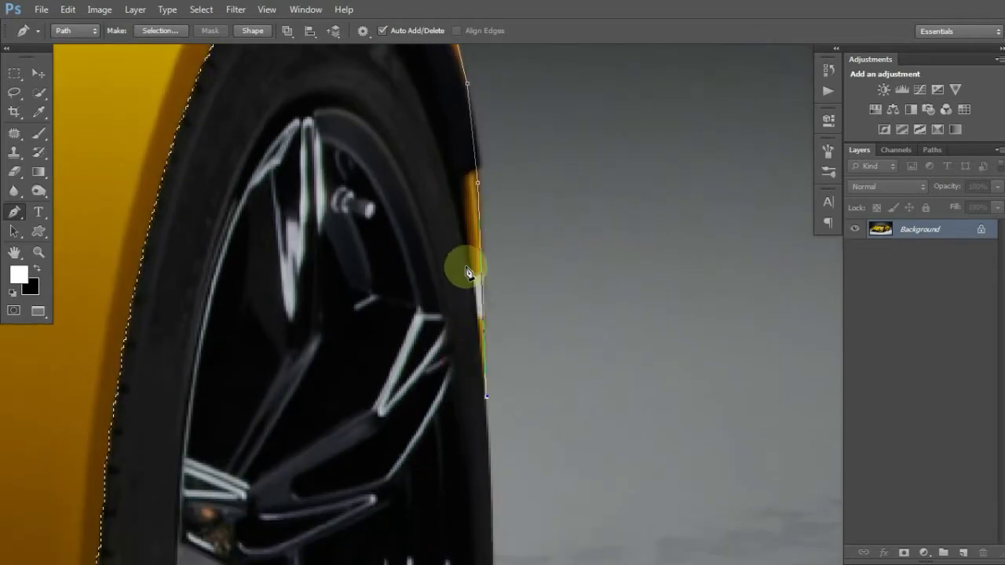
Bring the path back up along the inside of the rear wheel arch, close it at the fender and add it to the selection
left_click(465, 263)
left_click_drag(460, 180, 501, 329)
left_click_drag(454, 225, 442, 210)
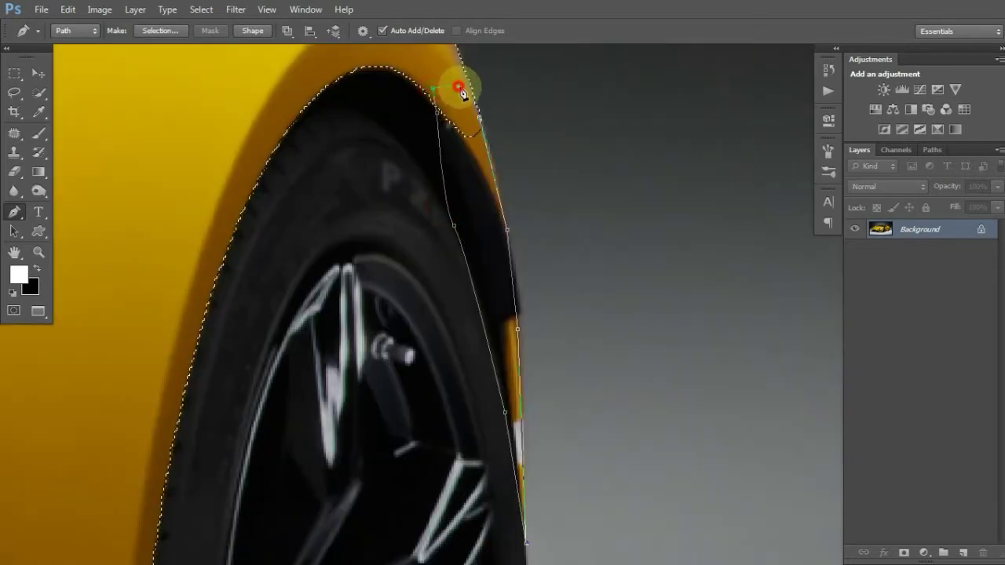
left_click(163, 31)
left_click(450, 244)
key("Return")
Draw a pen path over the gap along the roof's upper edge above the side window and add it to the selection
left_click_drag(337, 175, 348, 146)
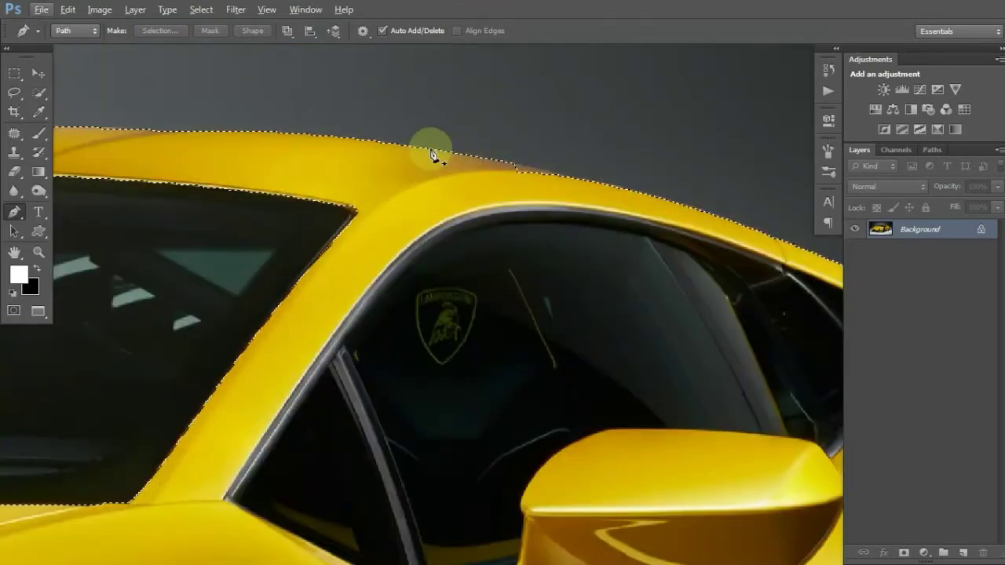
left_click(430, 149)
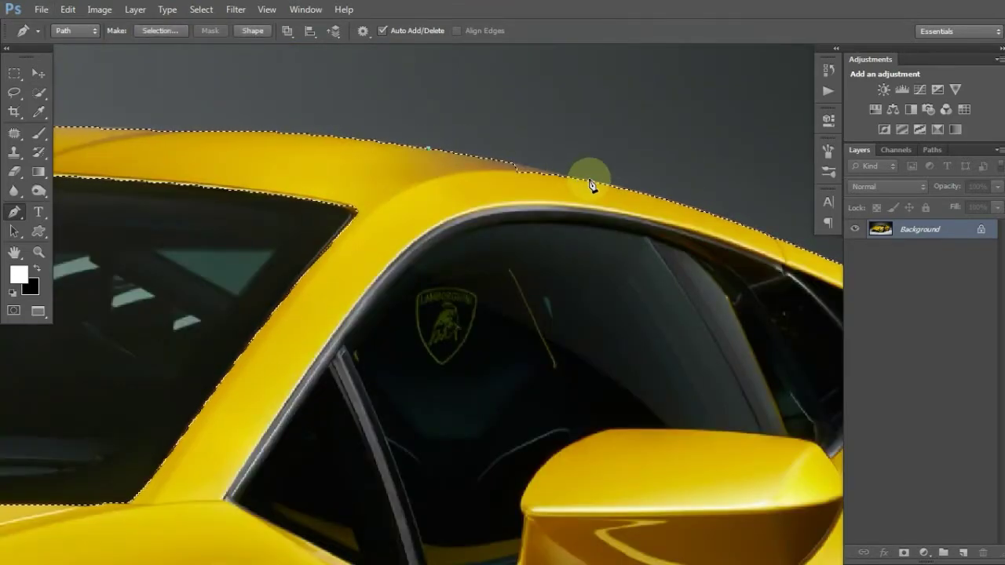
left_click(614, 185)
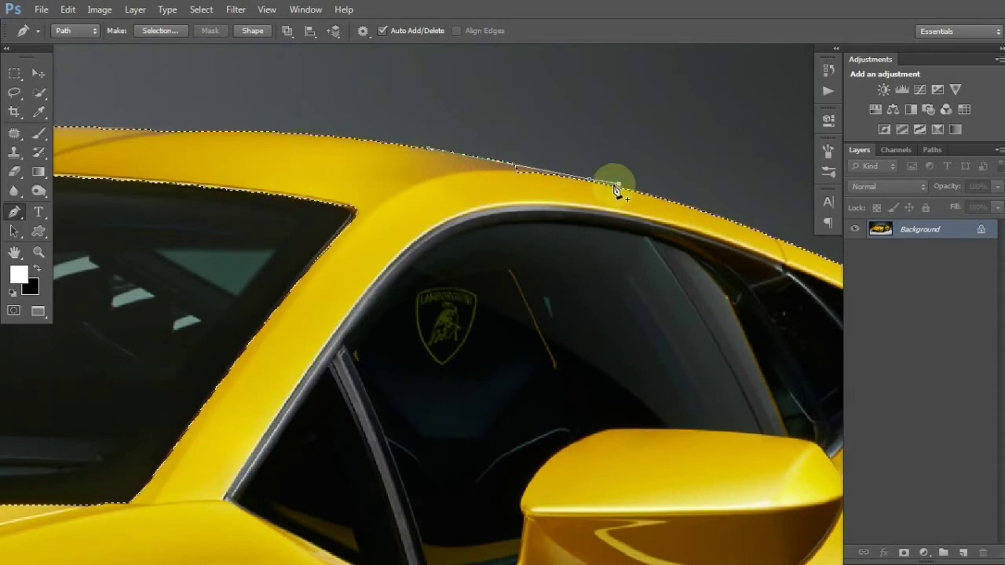
left_click_drag(615, 191, 634, 194)
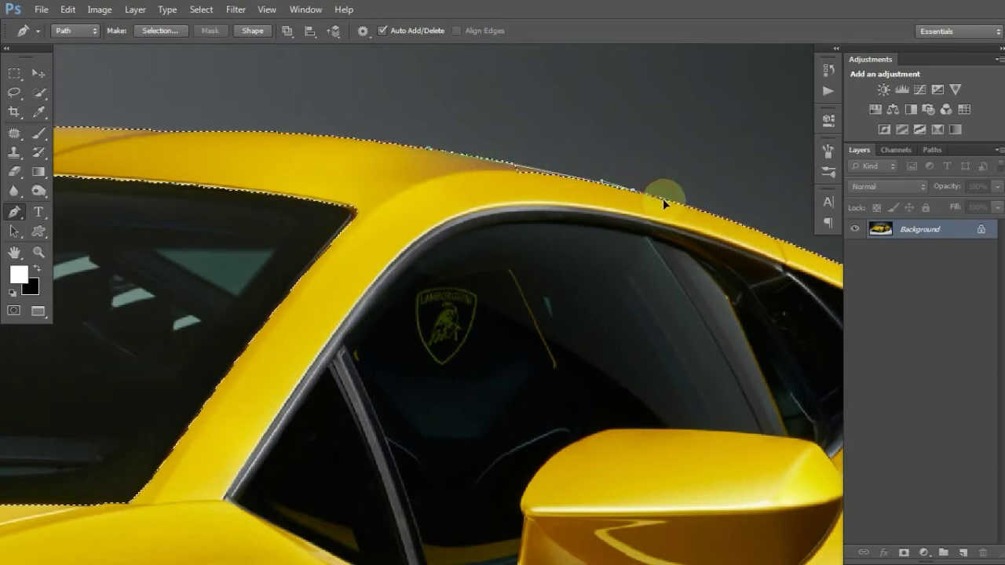
left_click(149, 31)
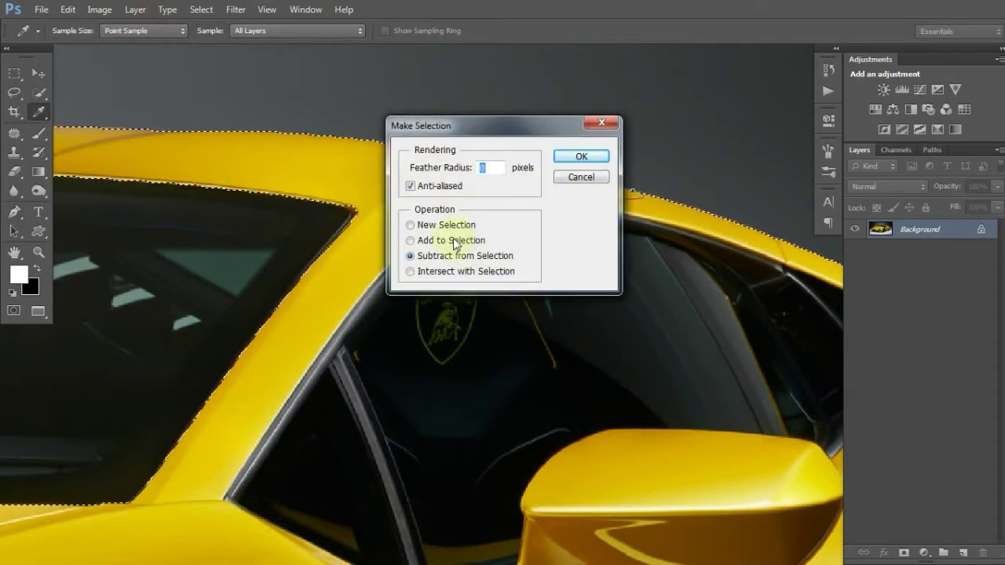
key("Return")
Subtract the side windows from the selection with the Quick Selection tool, reducing the brush to 58 px for the rear quarter window
left_click_drag(335, 273, 620, 81)
scroll(686, 261, "down", 3)
left_click_drag(684, 256, 519, 285)
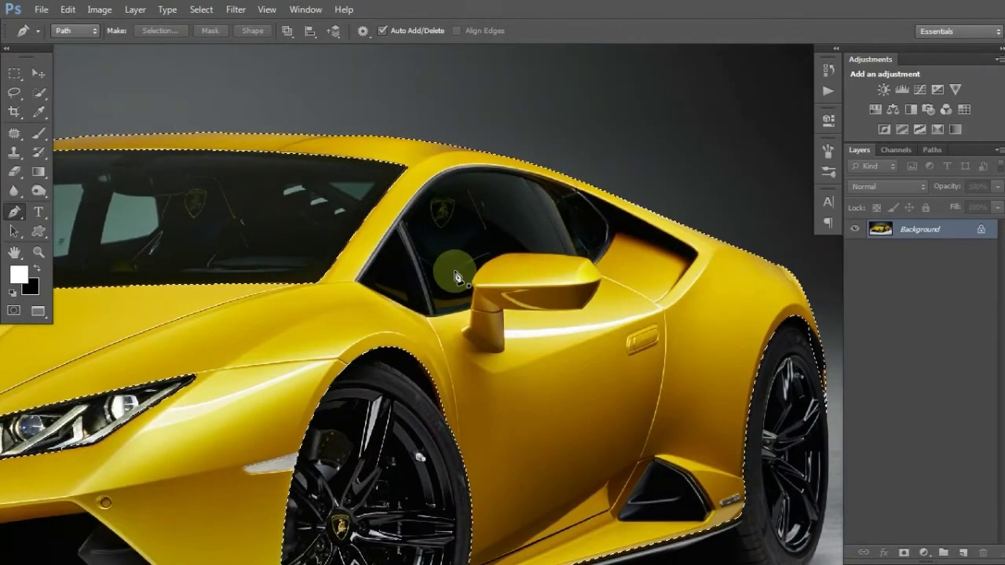
scroll(458, 275, "up", 2)
scroll(471, 247, "down", 3)
scroll(359, 231, "up", 1)
left_click(38, 73)
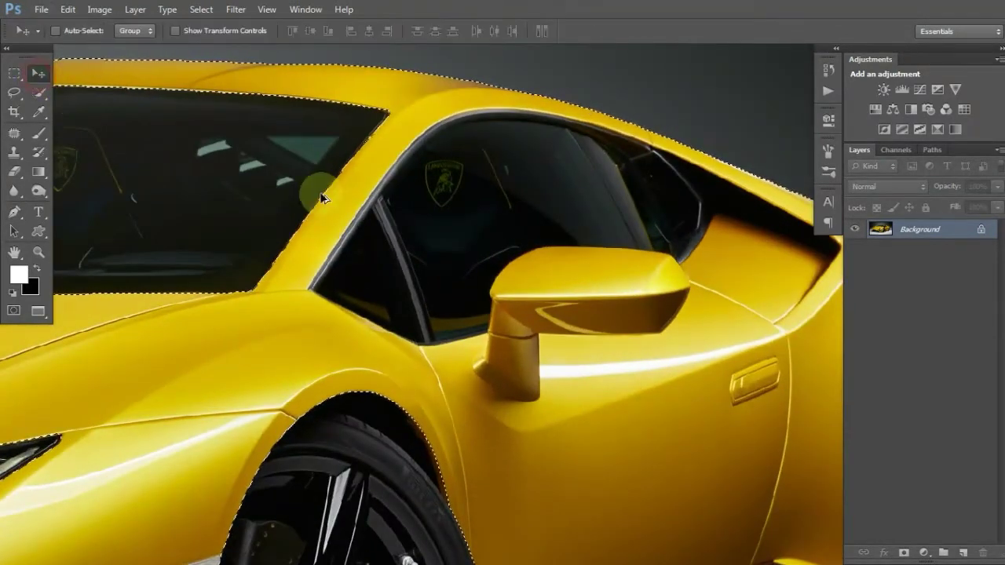
scroll(321, 197, "down", 3)
key("w")
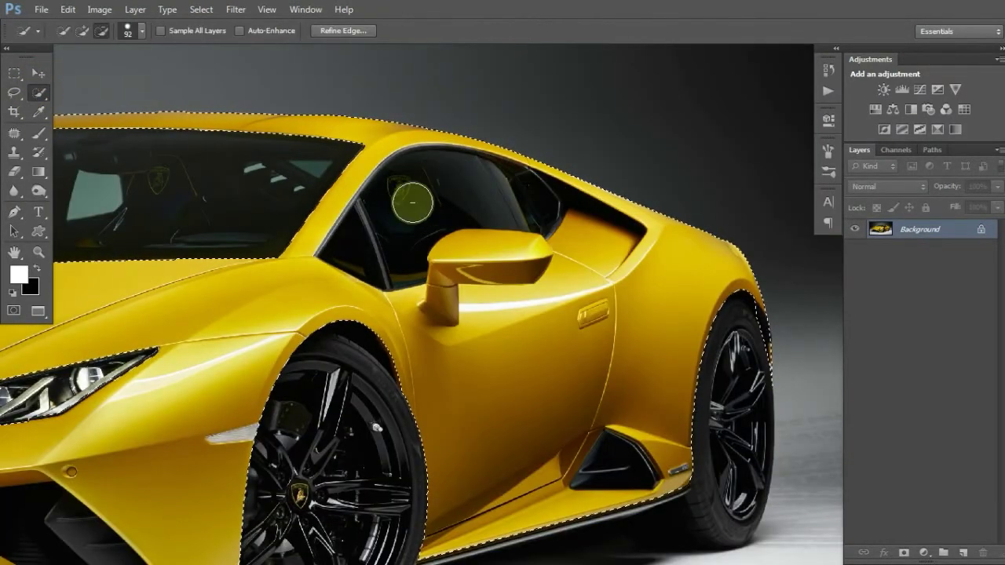
right_click(528, 197, "alt")
left_click_drag(531, 201, 574, 212)
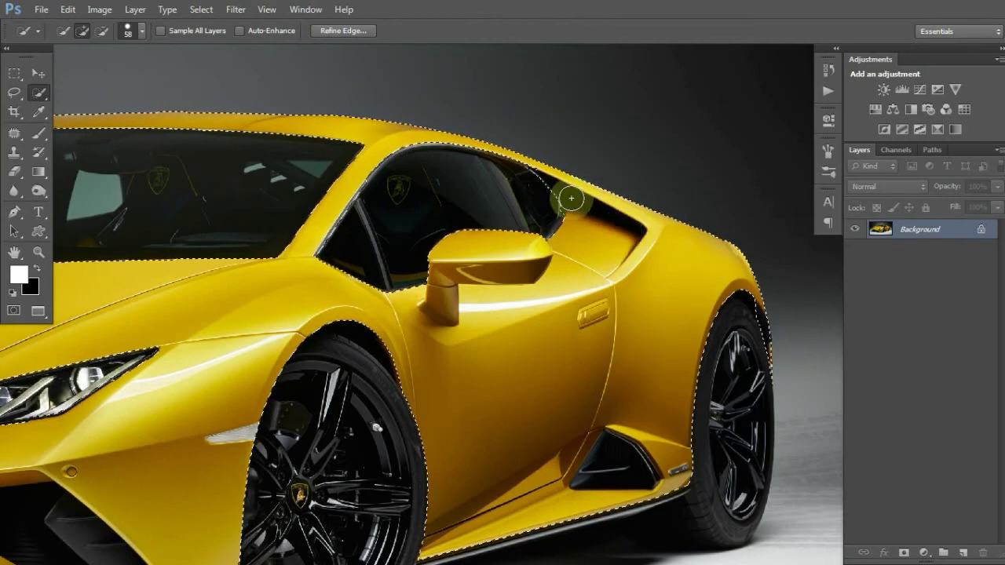
Extend the selection along the front lip beneath the bumper with the 58 px Quick Selection brush
scroll(522, 225, "down", 5)
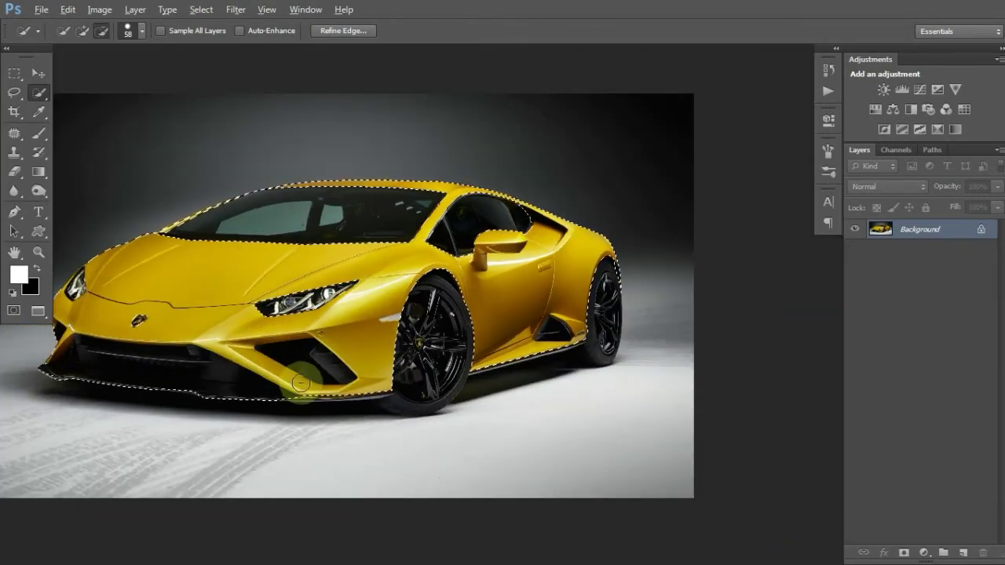
scroll(291, 386, "up", 5)
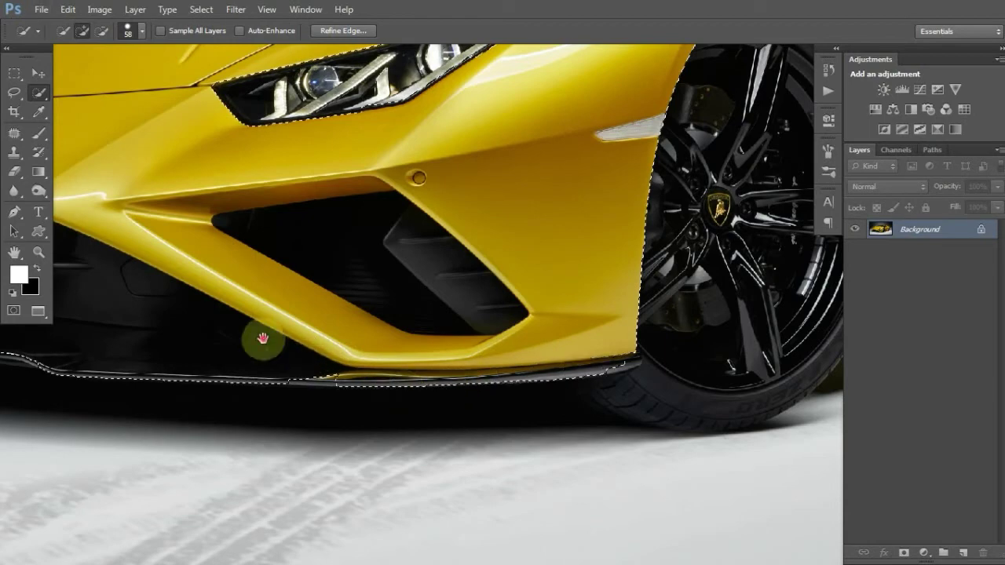
left_click_drag(260, 341, 542, 354)
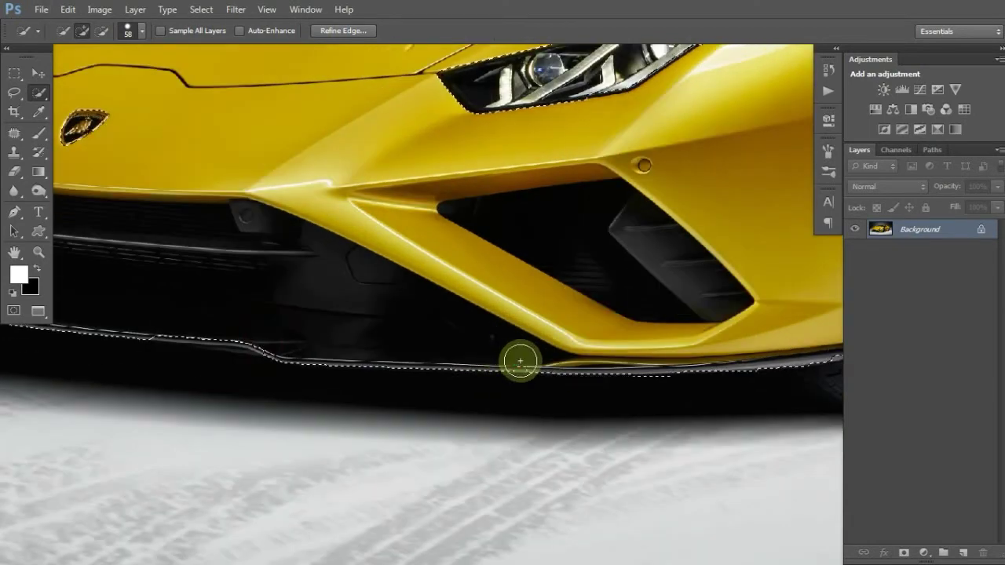
left_click_drag(233, 297, 416, 287)
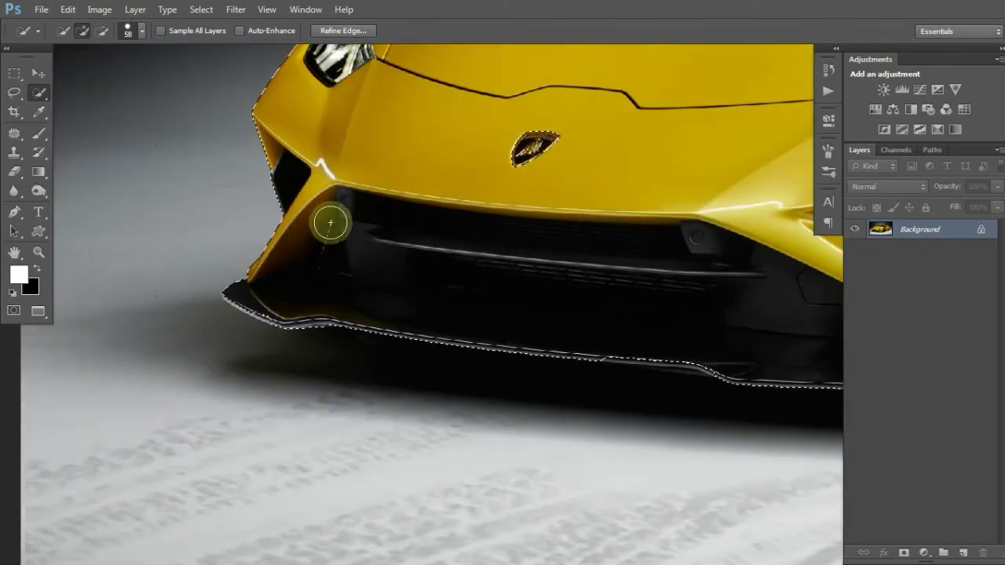
Subtract the dark trim around the front triangular side window from the selection, using a 37 px Quick Selection brush
scroll(341, 218, "down", 6)
mouse_move(475, 181)
left_mouse_down()
mouse_move(435, 194)
mouse_move(418, 213)
left_mouse_up()
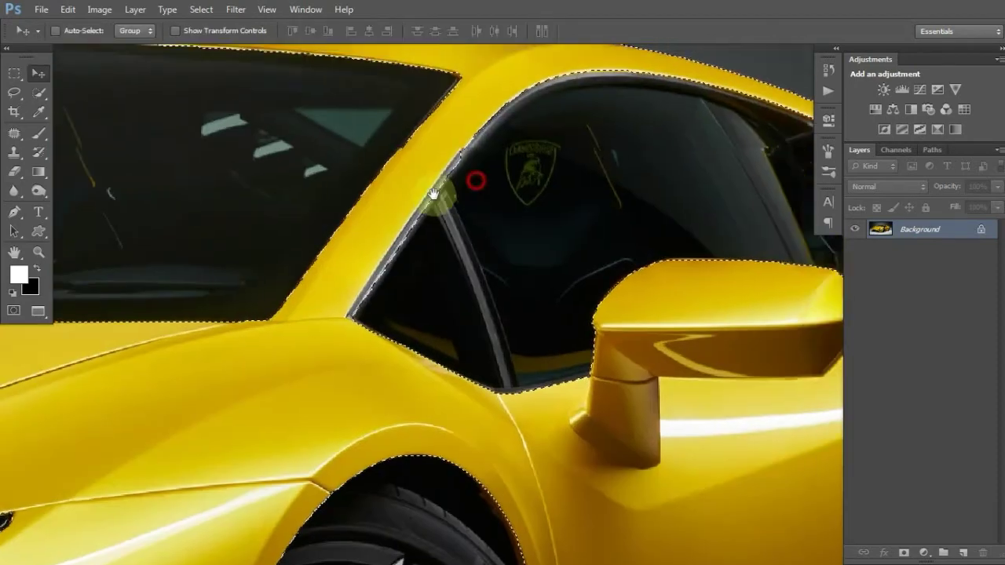
scroll(418, 213, "up", 2)
left_click(34, 93)
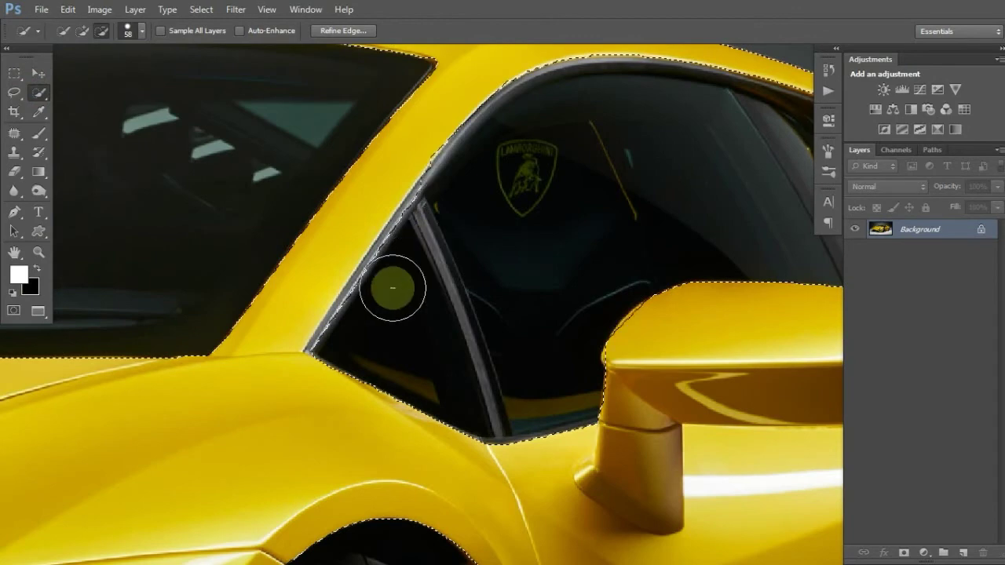
mouse_move(375, 325)
left_mouse_down()
mouse_move(465, 243)
mouse_move(397, 282)
left_mouse_up()
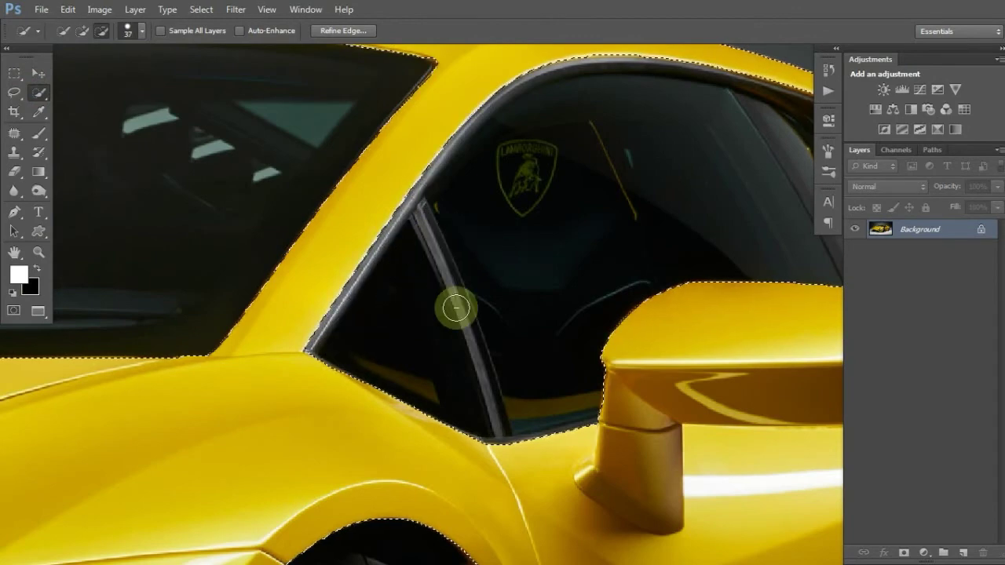
Inspect the selection outline around the side windows and across the whole car
scroll(527, 288, "down", 3)
scroll(529, 287, "down", 1)
mouse_move(579, 287)
left_mouse_down()
mouse_move(636, 270)
mouse_move(557, 272)
left_mouse_up()
scroll(559, 259, "down", 2)
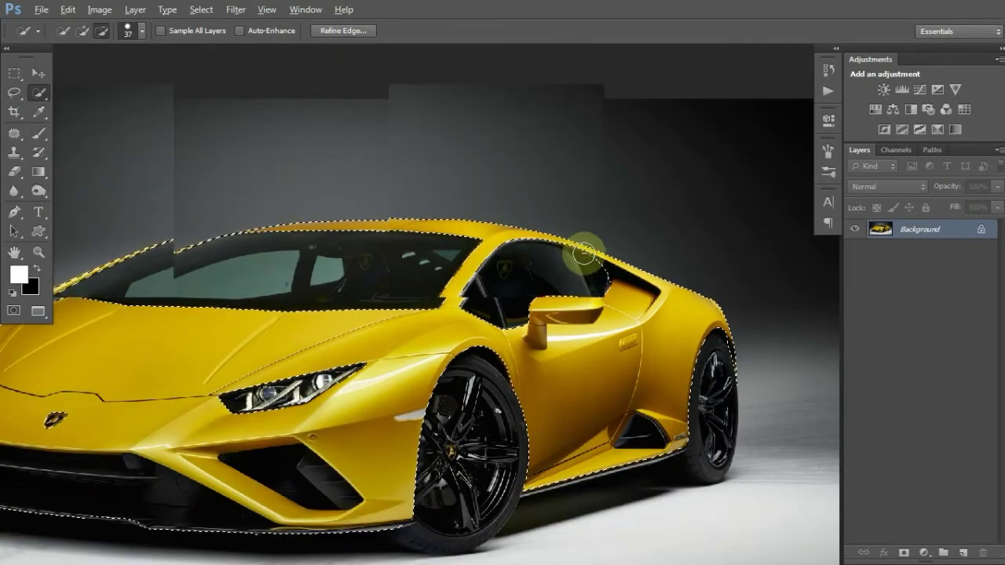
scroll(605, 271, "up", 4)
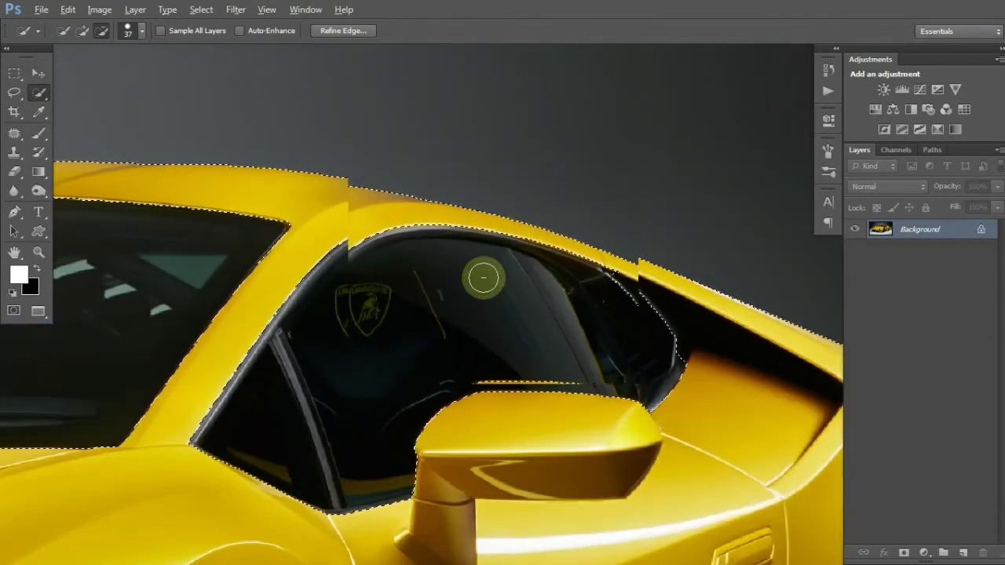
scroll(404, 274, "down", 4)
scroll(400, 273, "down", 4)
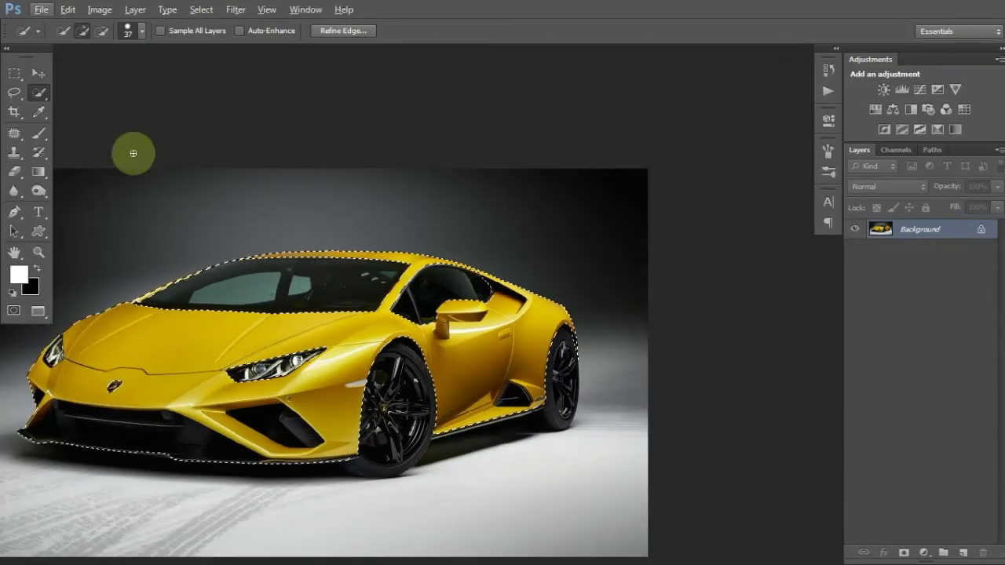
Add a Hue/Saturation adjustment layer from the bodywork selection and set its Hue to +38 to recolour the car green
left_click(37, 73)
left_click_drag(404, 310, 446, 274)
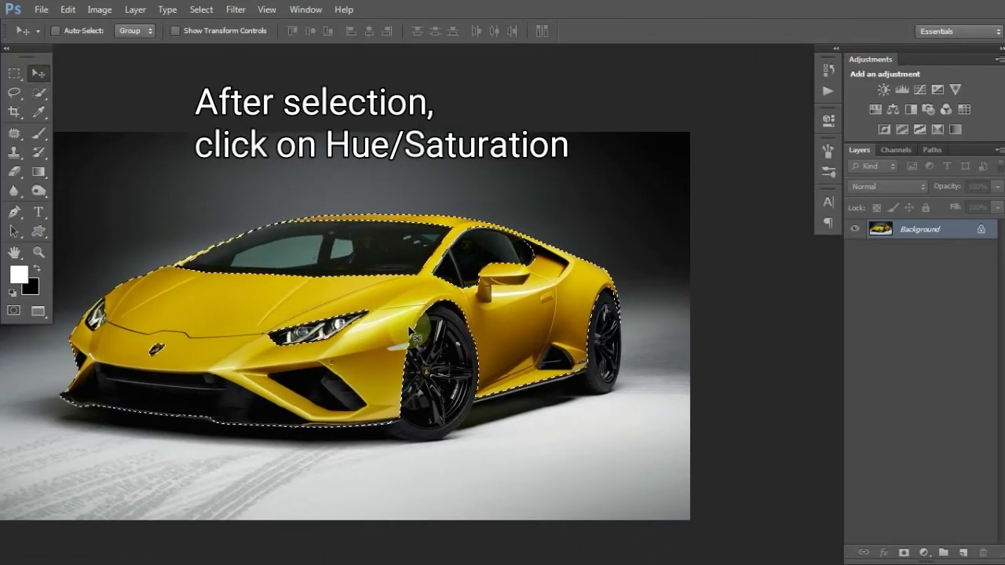
left_click(879, 110)
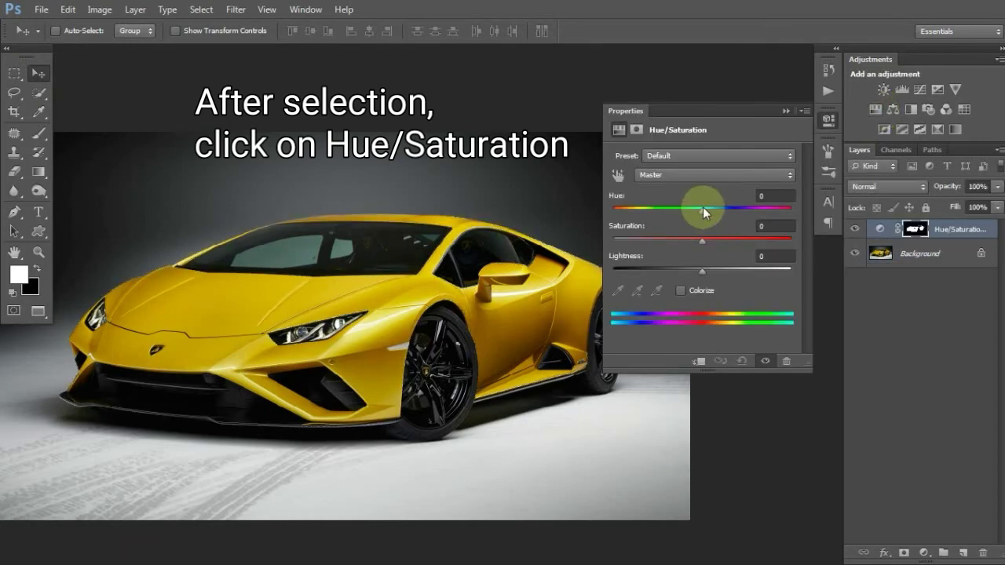
left_click_drag(703, 209, 666, 212)
left_click_drag(662, 213, 736, 222)
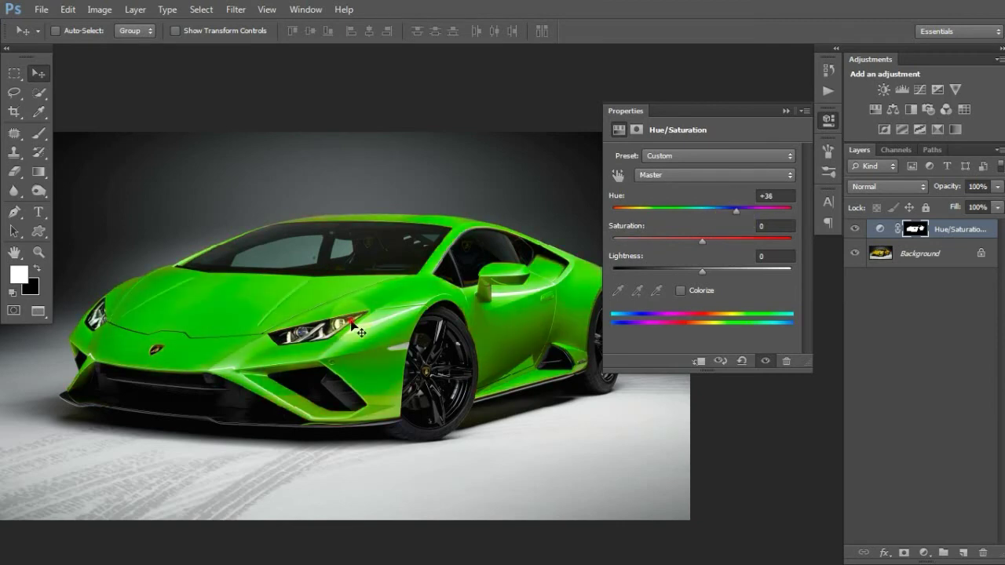
Examine the recoloured bodywork up close around the front bumper, badge and headlight, and across the whole car
scroll(354, 359, "down", 1)
scroll(350, 356, "up", 4)
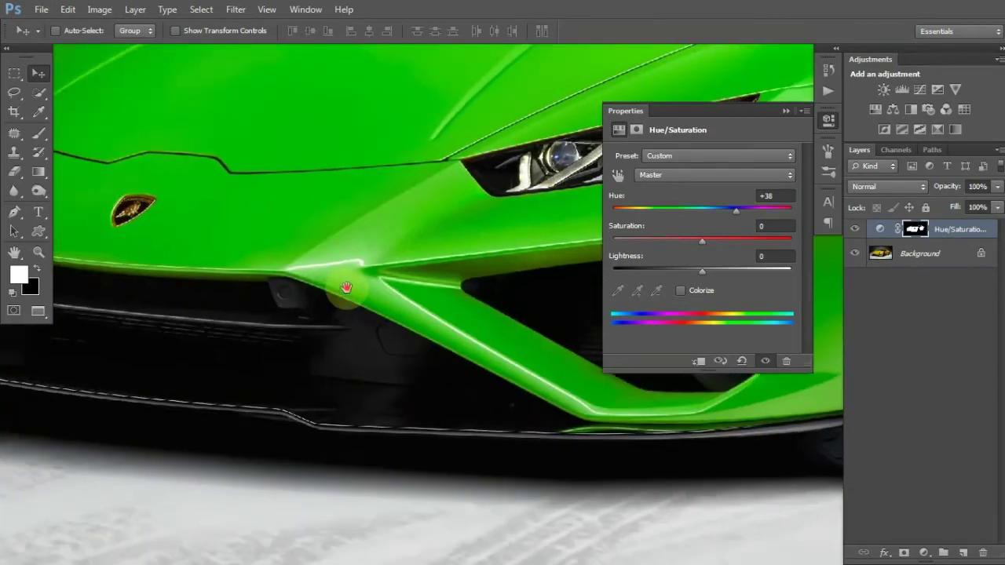
left_click_drag(346, 288, 278, 361)
left_click_drag(332, 316, 383, 256)
scroll(411, 234, "down", 3)
key("ctrl+0")
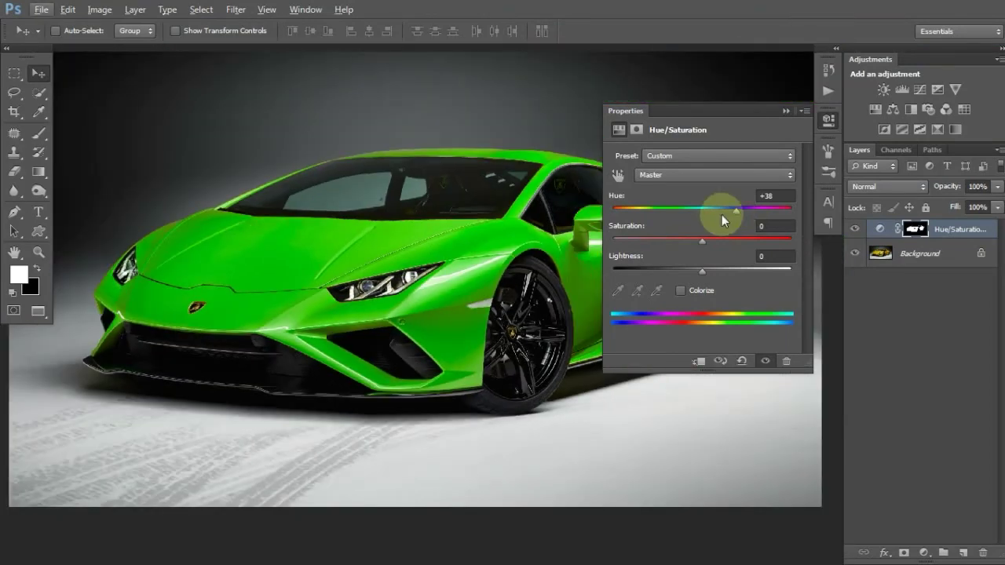
Try other body colours by shifting the adjustment's Hue to +127 for turquoise and back toward lower values
left_click_drag(735, 211, 773, 215)
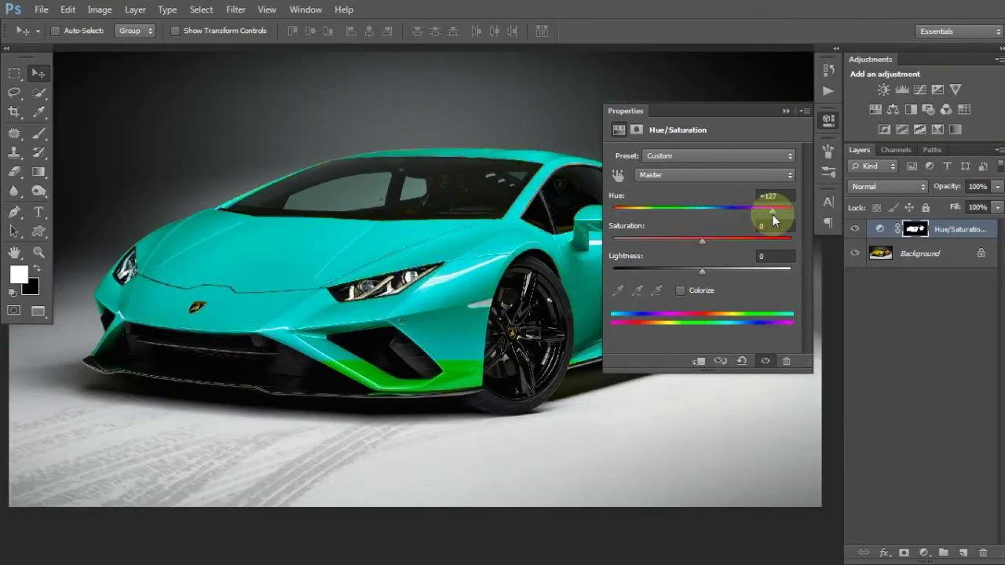
scroll(336, 267, "down", 3)
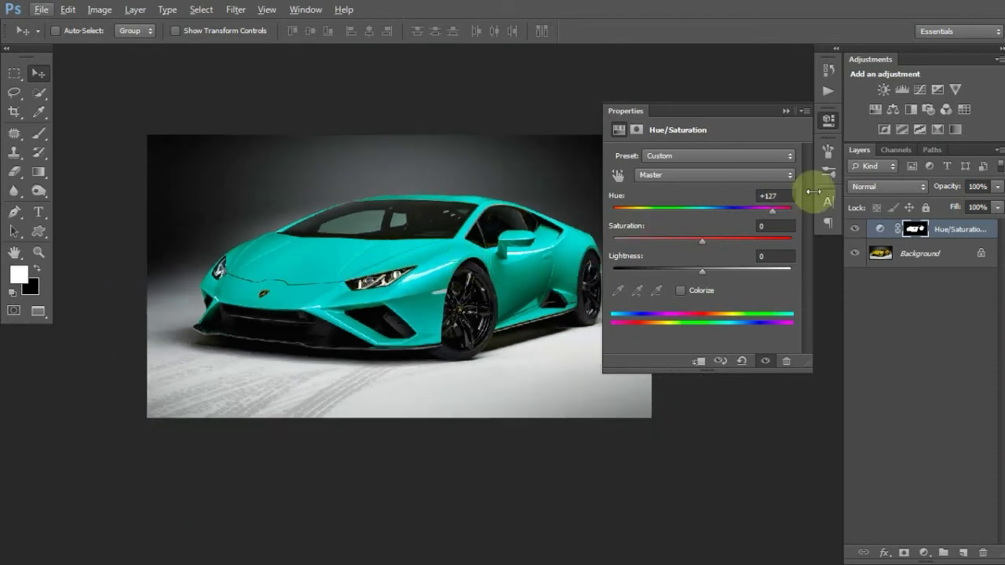
left_click_drag(776, 210, 660, 218)
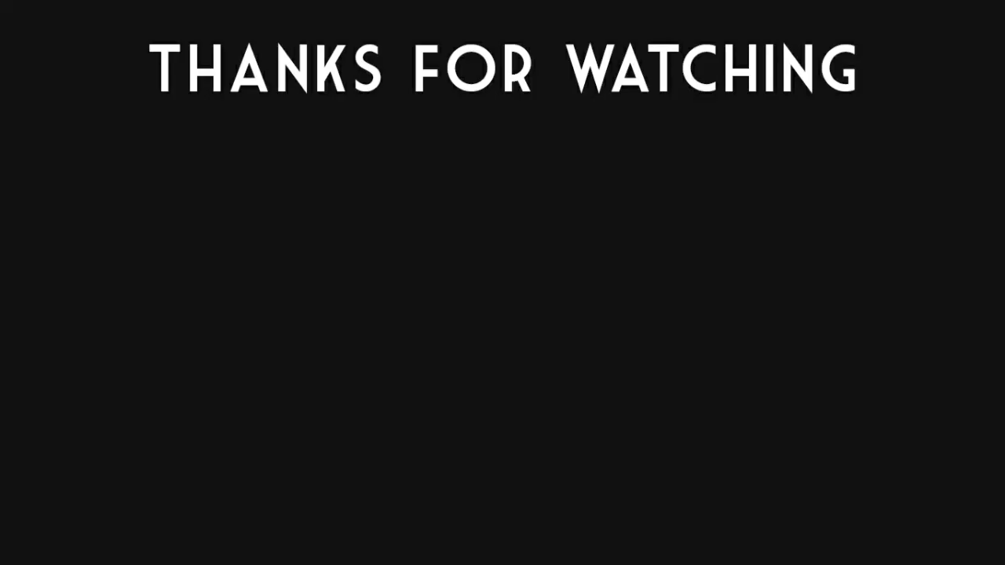